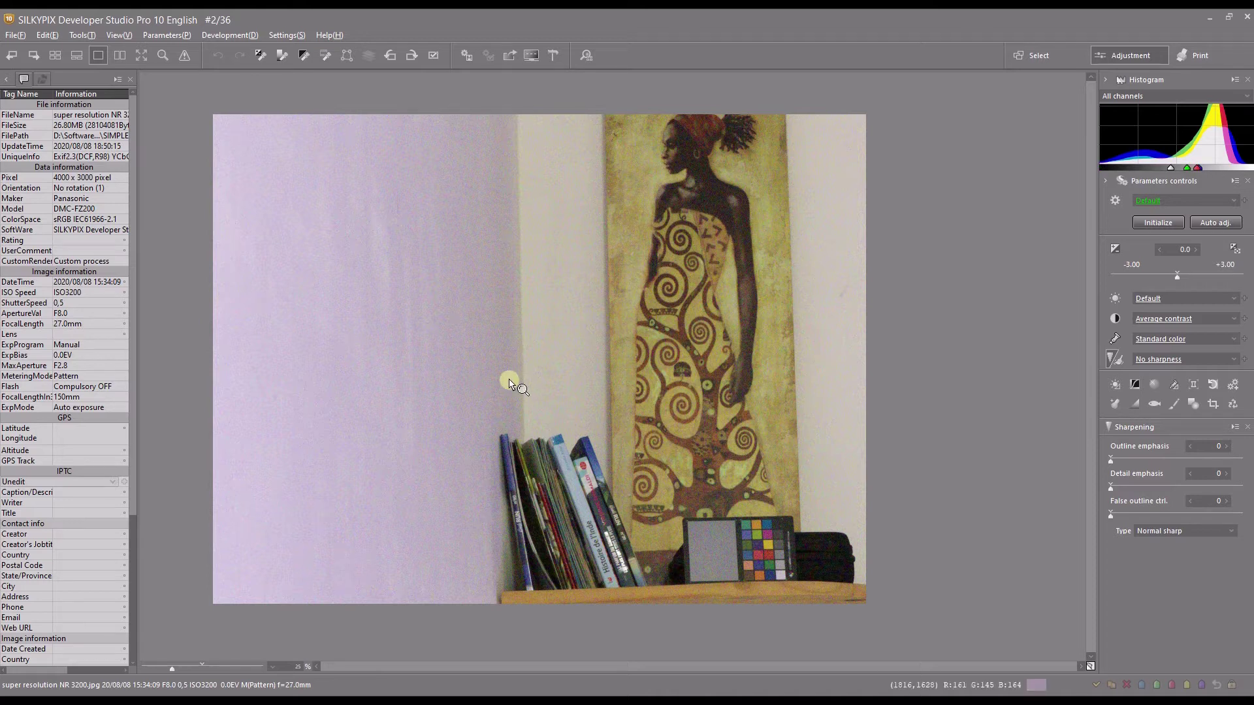
# Step: Examine the noise on the wall, books and color chart in super resolution NR 3200.jpg at close magnification
pyautogui.scroll(5, 509, 382)
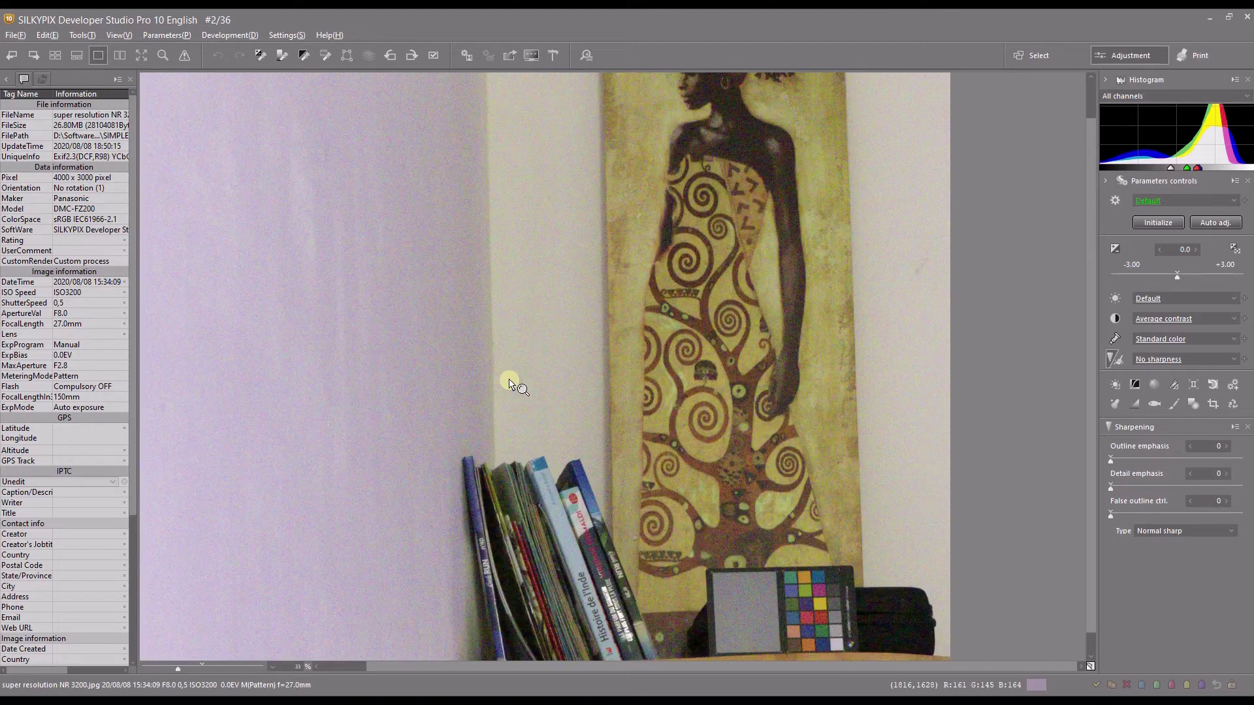
pyautogui.scroll(1, 509, 382)
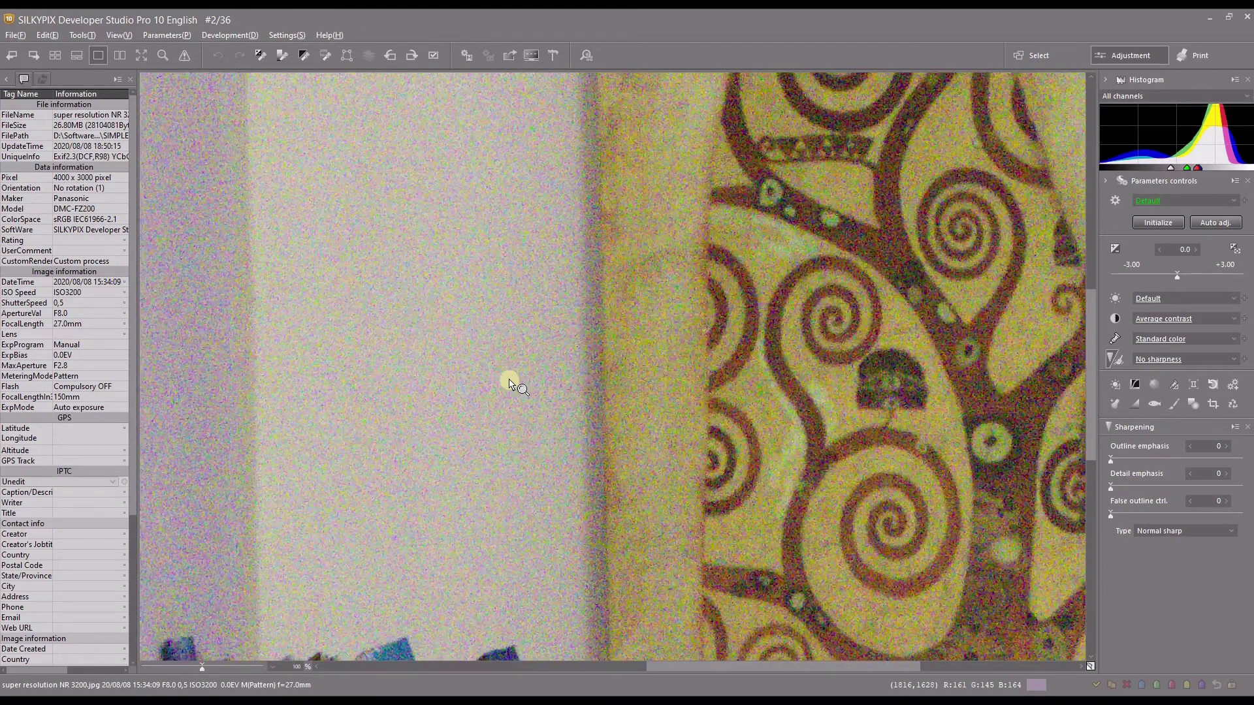
pyautogui.moveTo(202, 495); pyautogui.dragTo(190, 202)
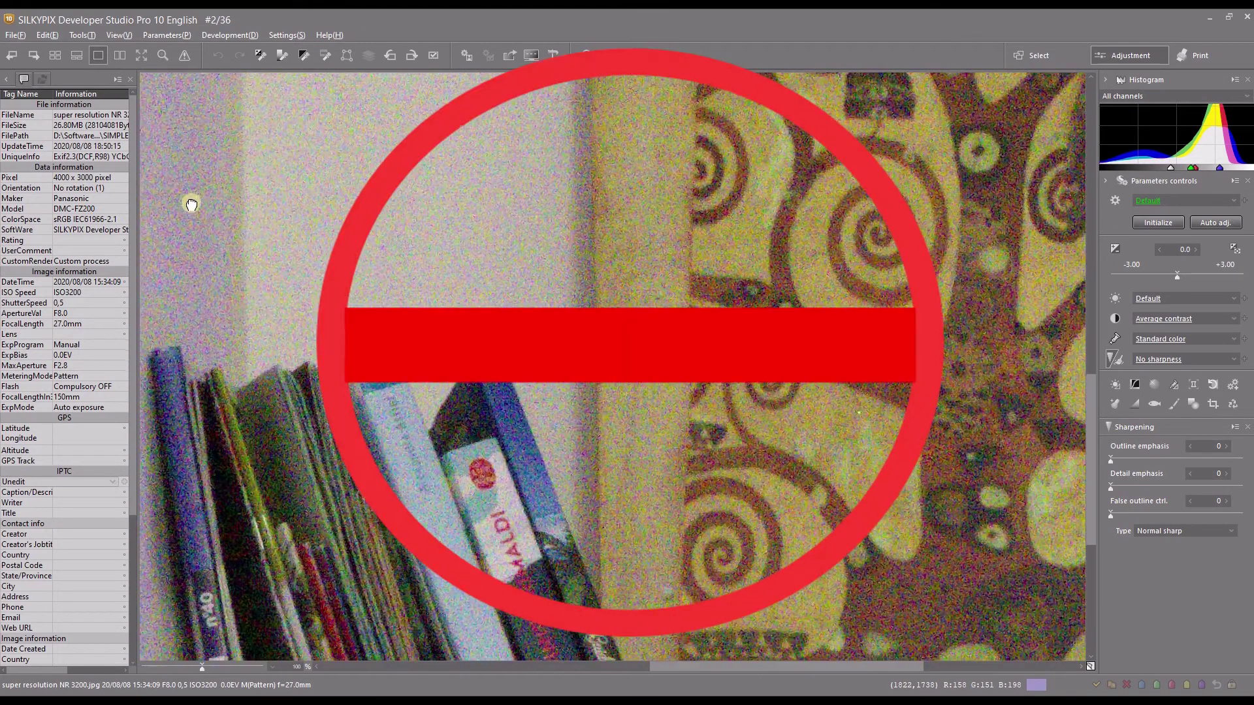
pyautogui.moveTo(572, 586); pyautogui.dragTo(232, 301)
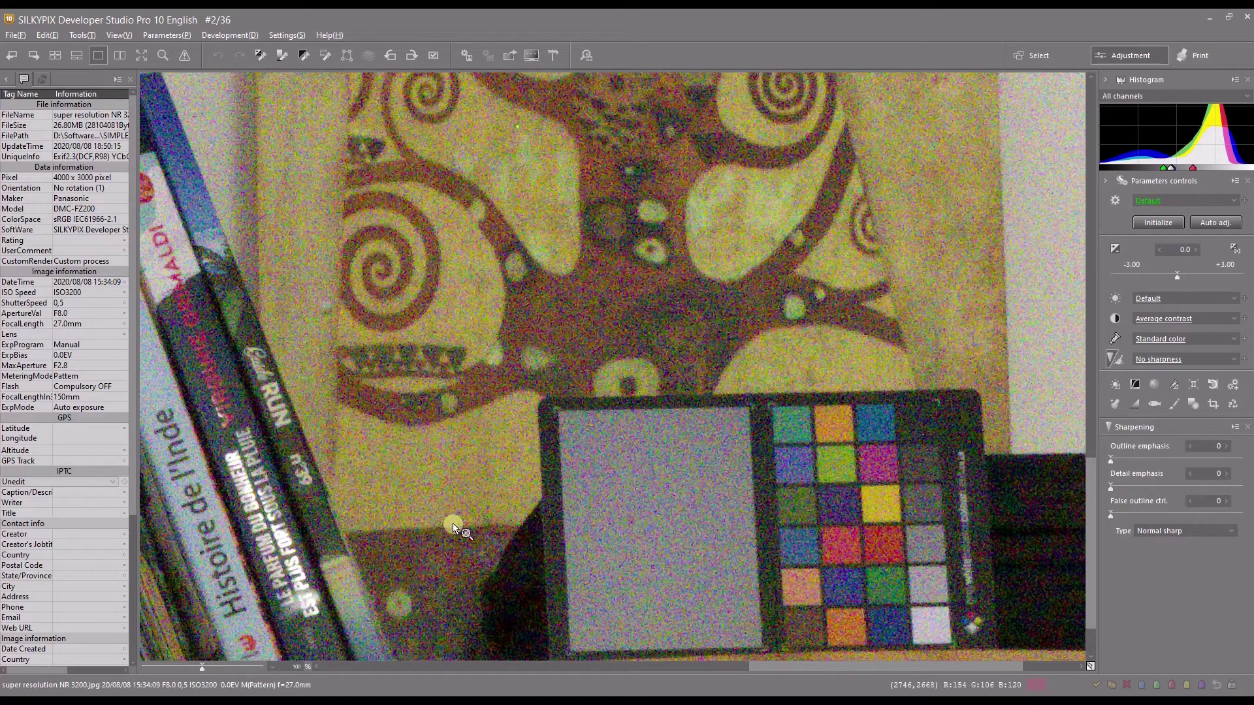
pyautogui.scroll(-3, 456, 527)
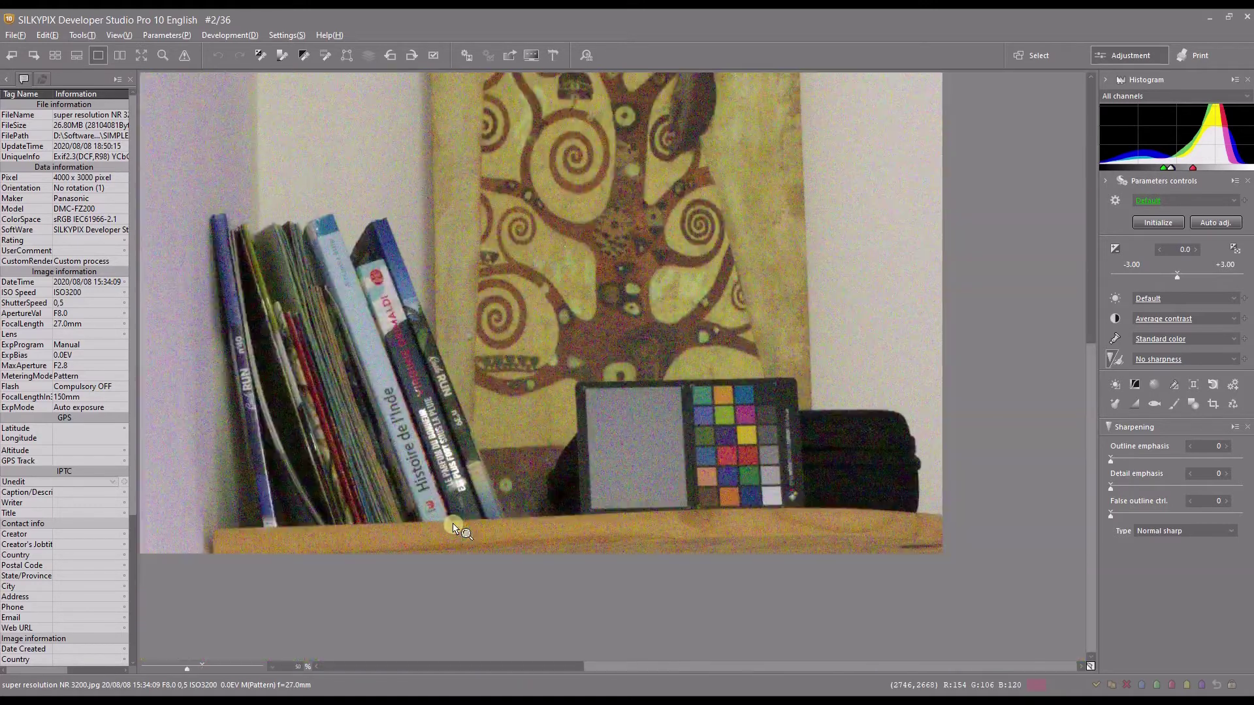
pyautogui.moveTo(342, 330); pyautogui.dragTo(483, 572)
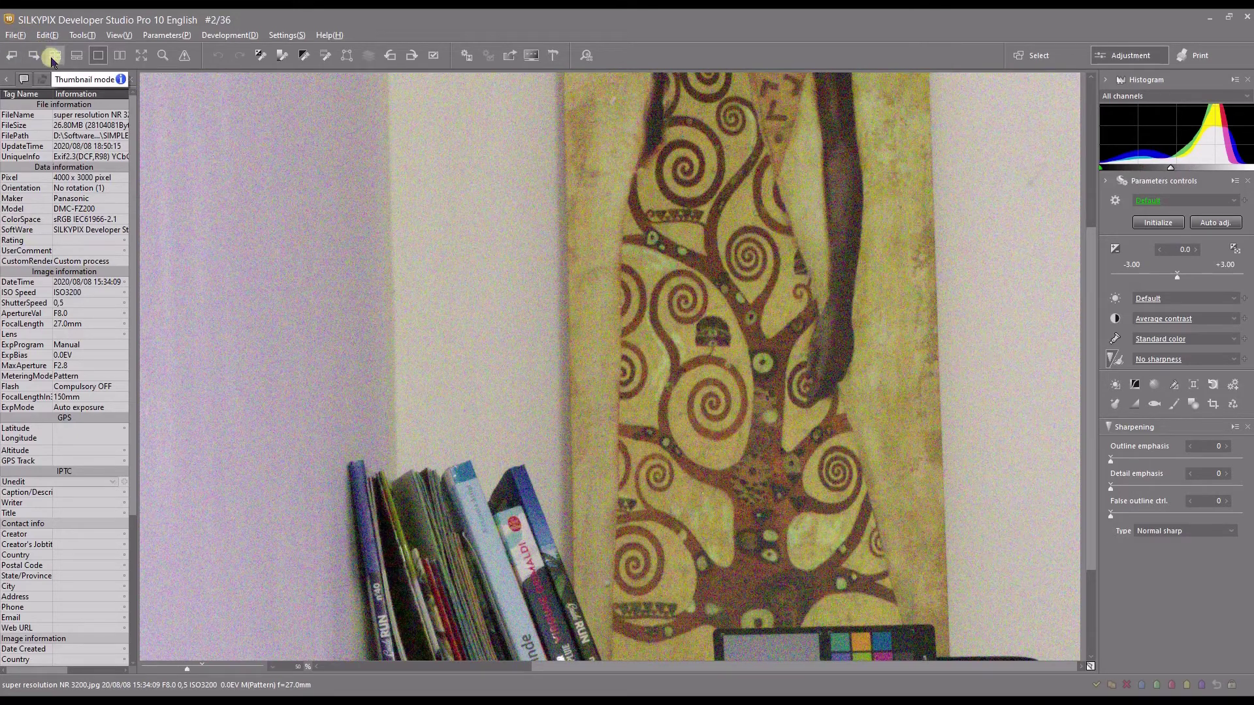
# Step: Show the images as thumbnails and select the series from super resolution NR 3200.jpg through super resolution NR 3200_33.jpg
pyautogui.click(53, 58)
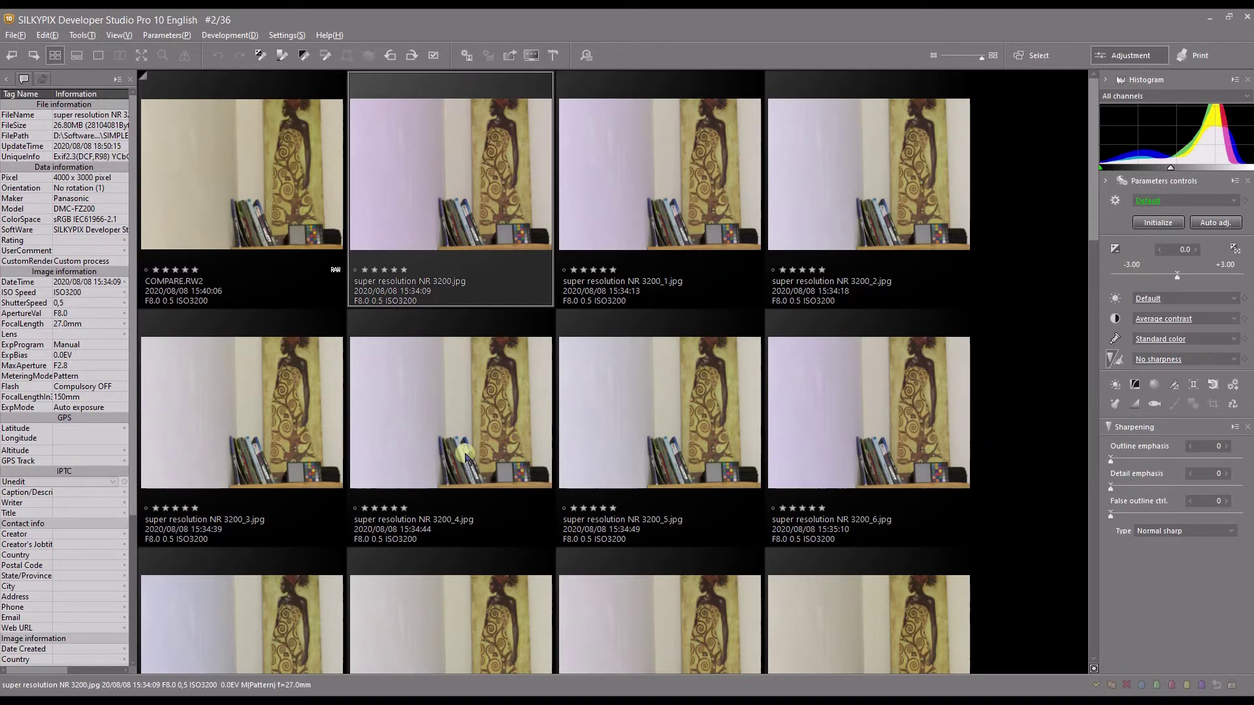
pyautogui.scroll(-2, 466, 457)
pyautogui.scroll(2, 464, 448)
pyautogui.scroll(-10, 411, 203)
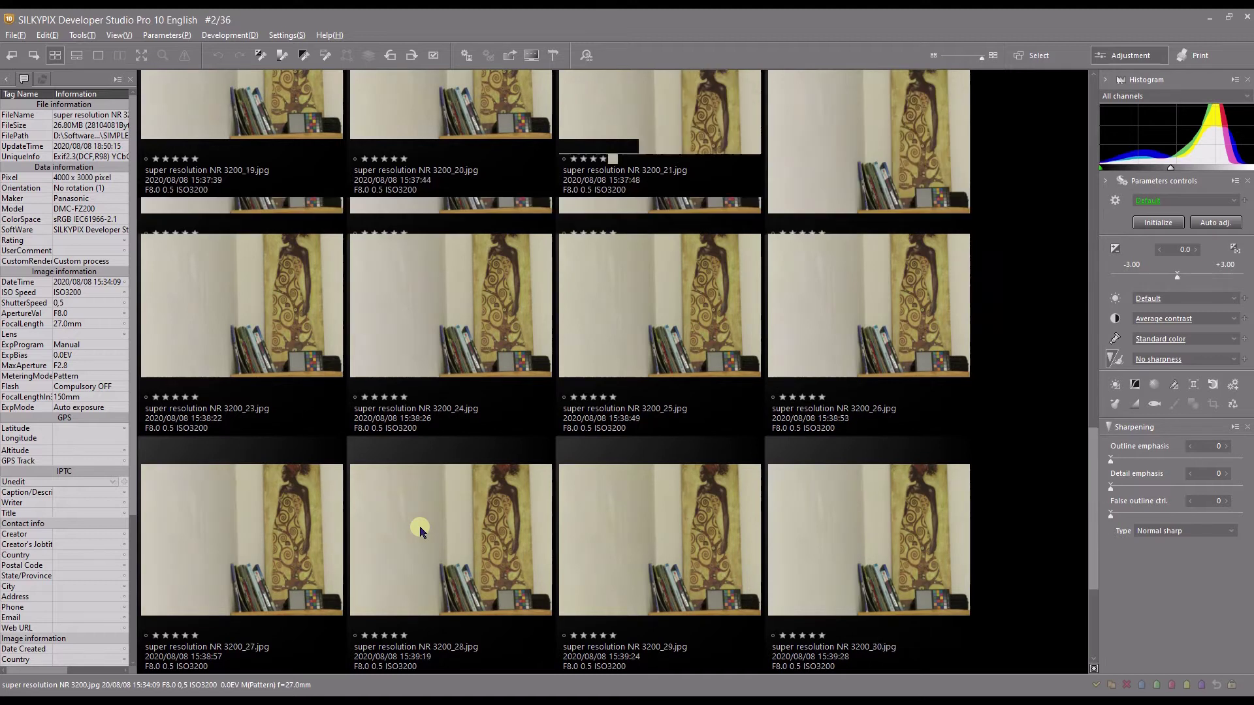
pyautogui.scroll(10, 420, 530)
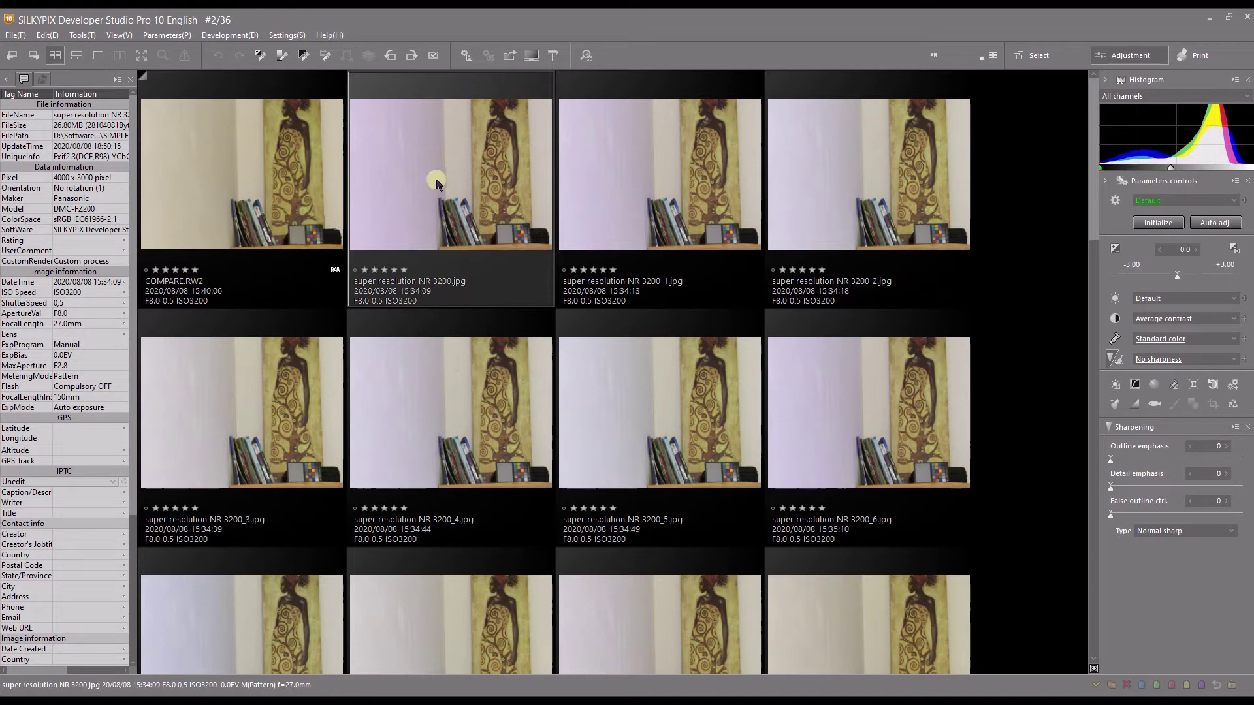
pyautogui.scroll(-10, 436, 181)
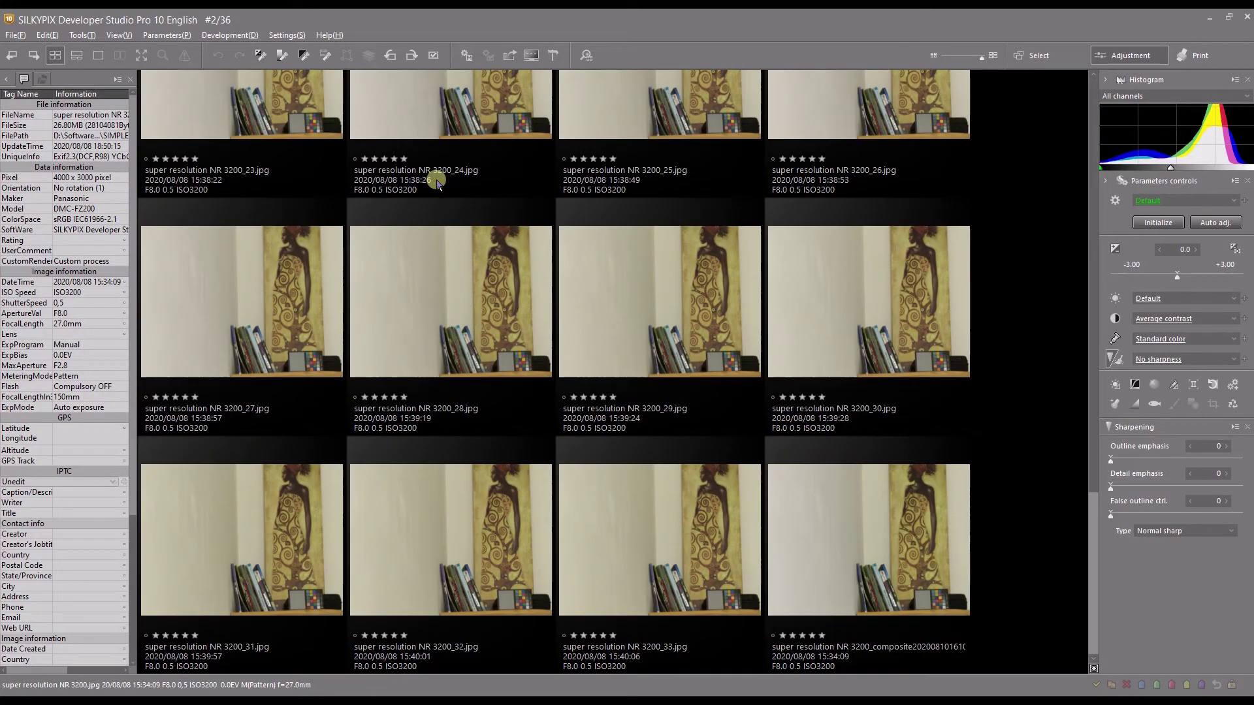
pyautogui.keyDown('shift'); pyautogui.click(669, 563); pyautogui.keyUp('shift')
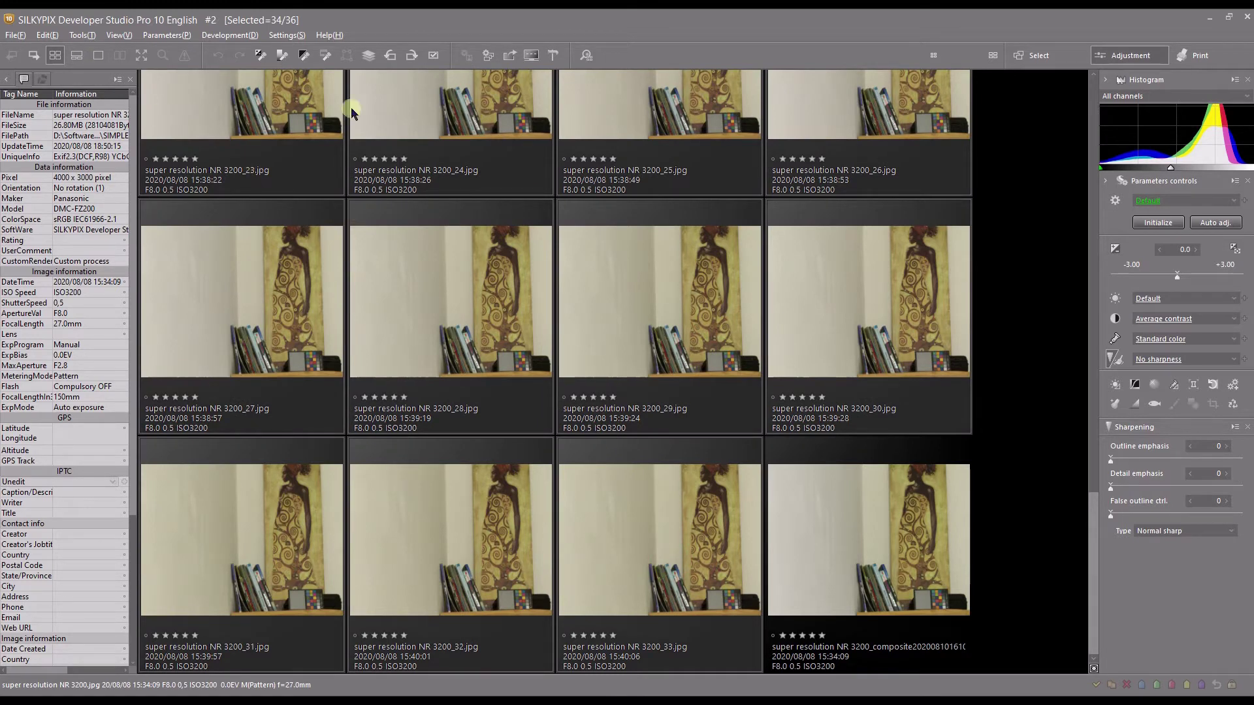
# Step: Composite the selected images as a Multiple exposure with hand-held misalignment correction, output as 16-bit TIFF
pyautogui.click(364, 55)
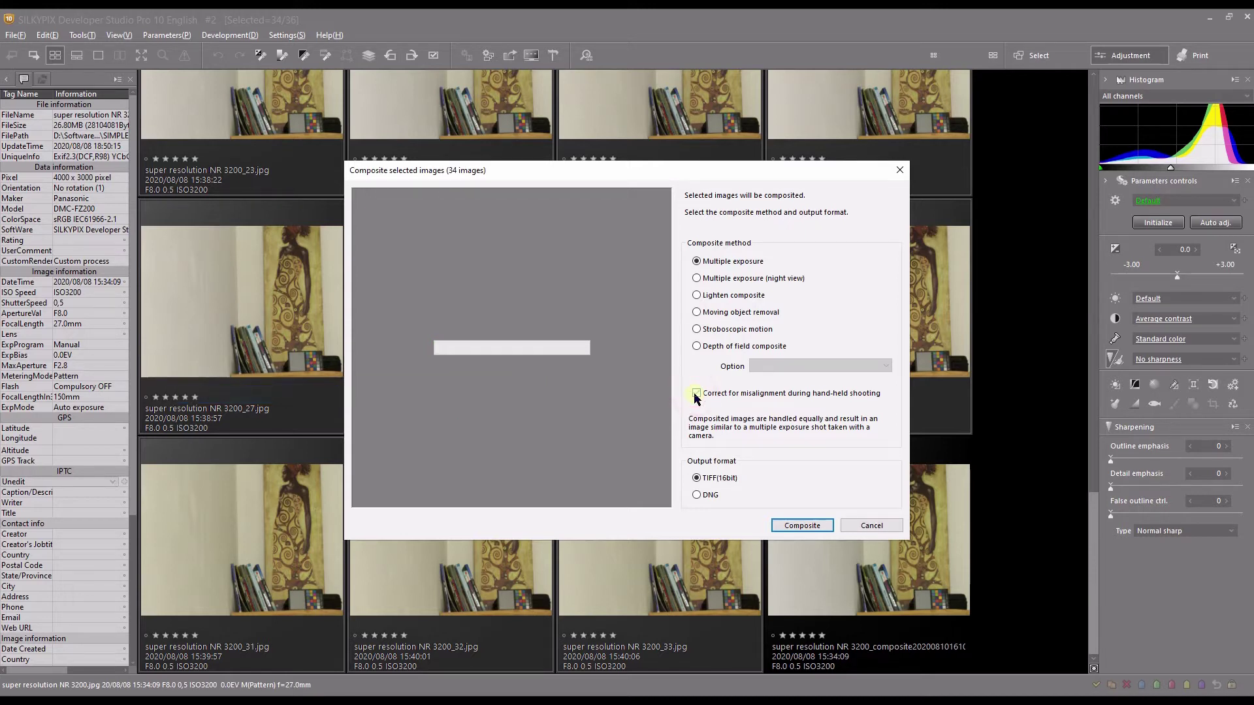
pyautogui.click(696, 393)
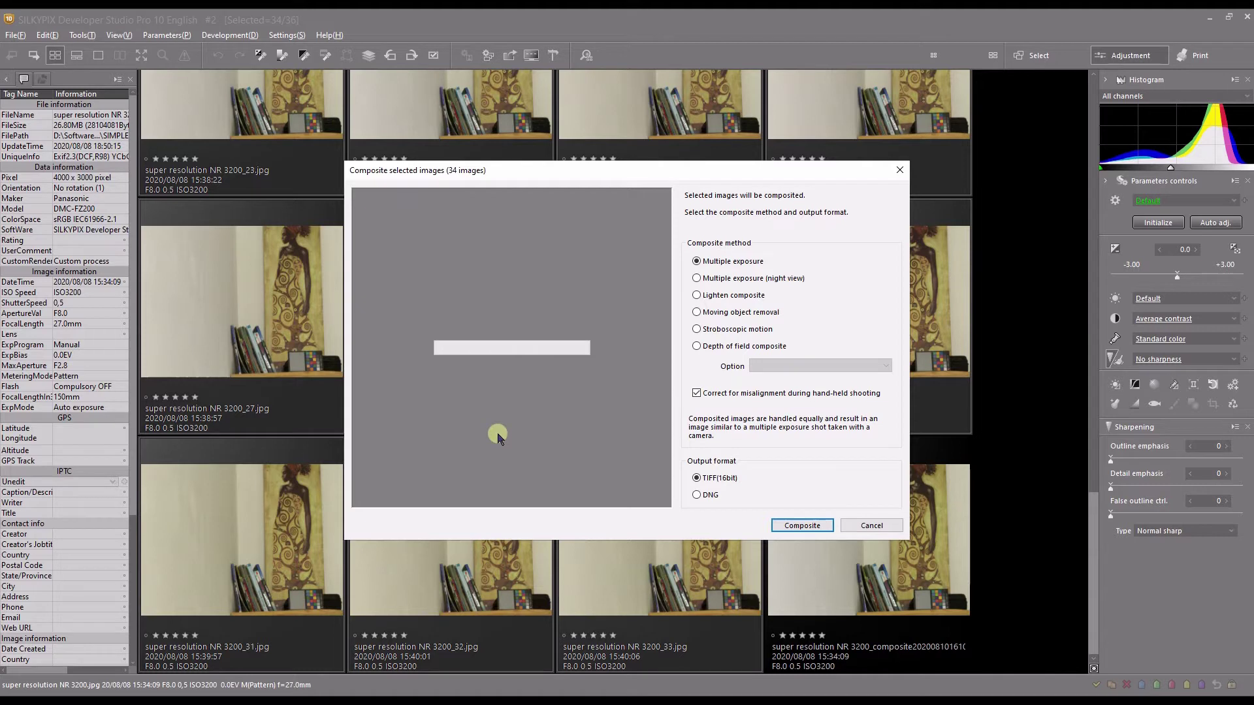
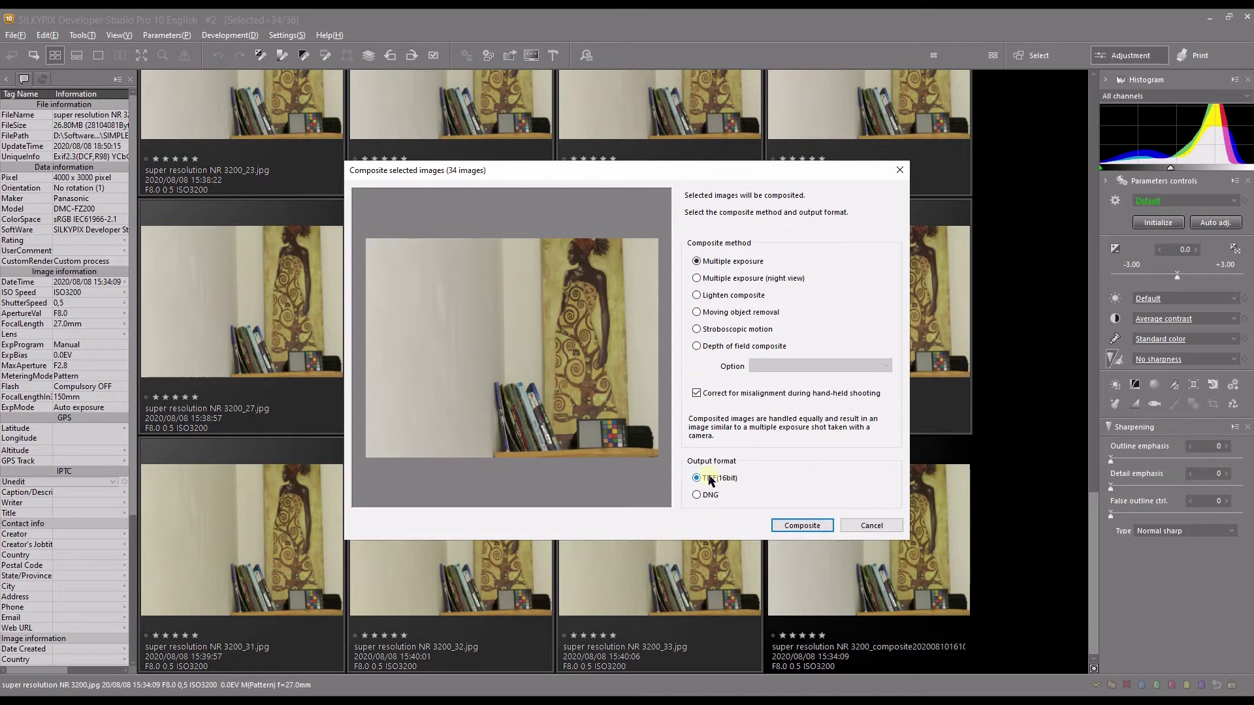
pyautogui.click(802, 525)
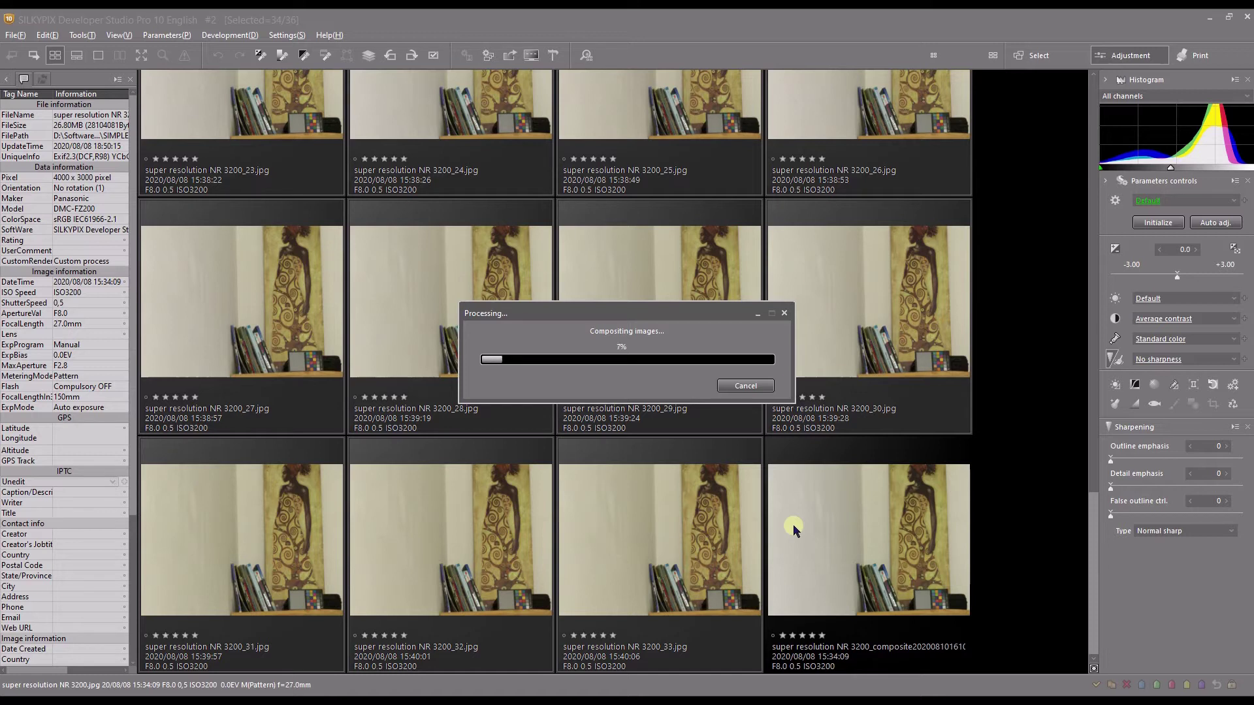
# Step: View the single shot super resolution NR 3200_33.jpg in preview and return to the thumbnails
pyautogui.click(878, 533)
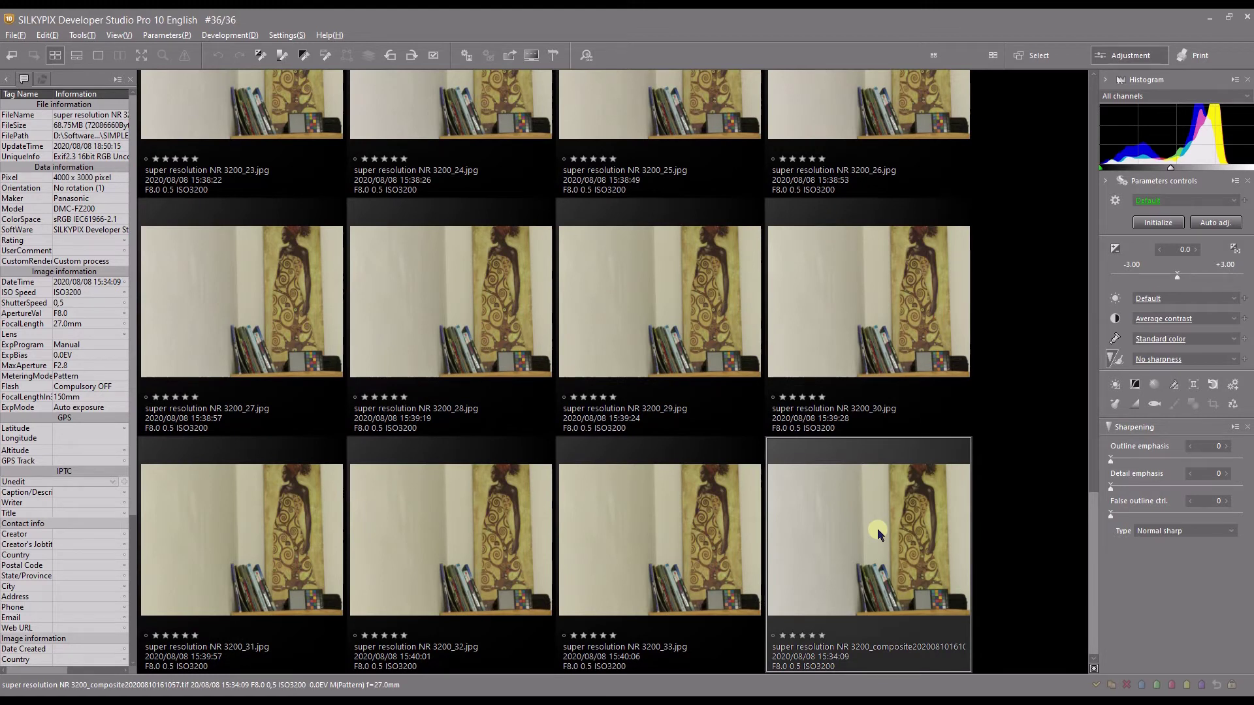
pyautogui.doubleClick(650, 552)
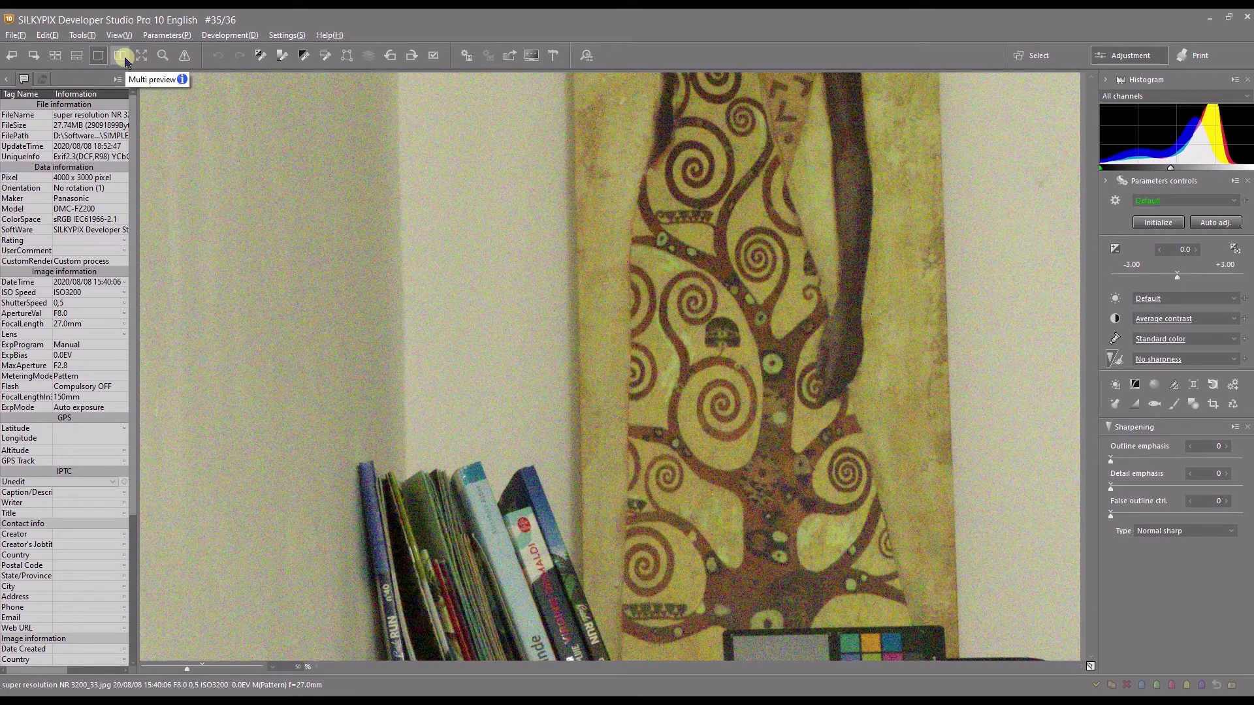
pyautogui.click(55, 55)
# Step: Open the composite TIFF in preview and examine the noise and detail around the book spines at 100%
pyautogui.scroll(-2, 833, 652)
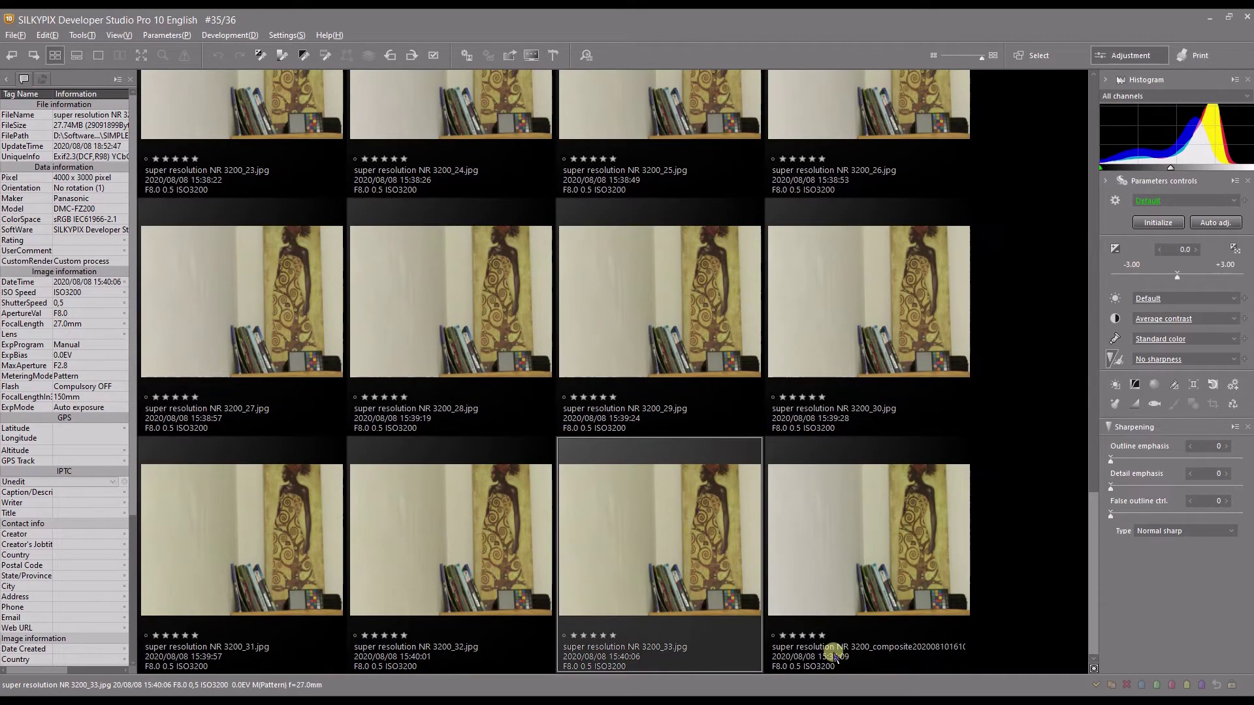
pyautogui.click(816, 563)
pyautogui.doubleClick(815, 563)
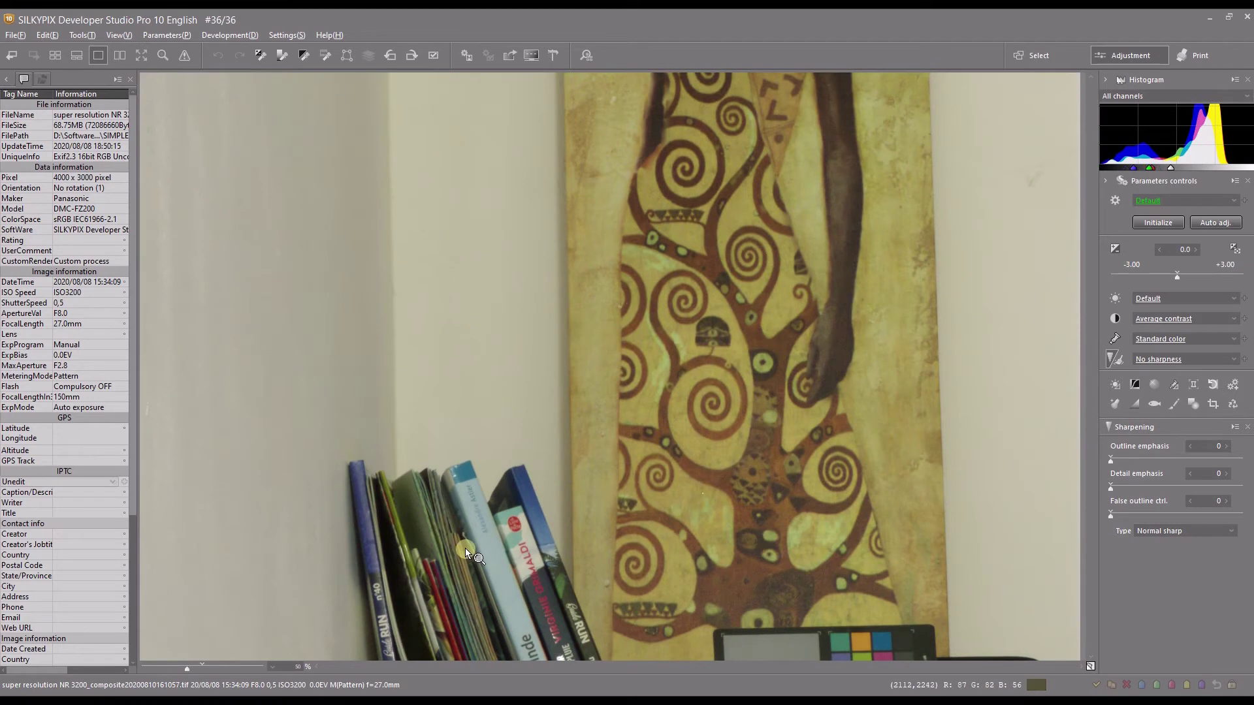
pyautogui.moveTo(468, 549); pyautogui.dragTo(474, 400)
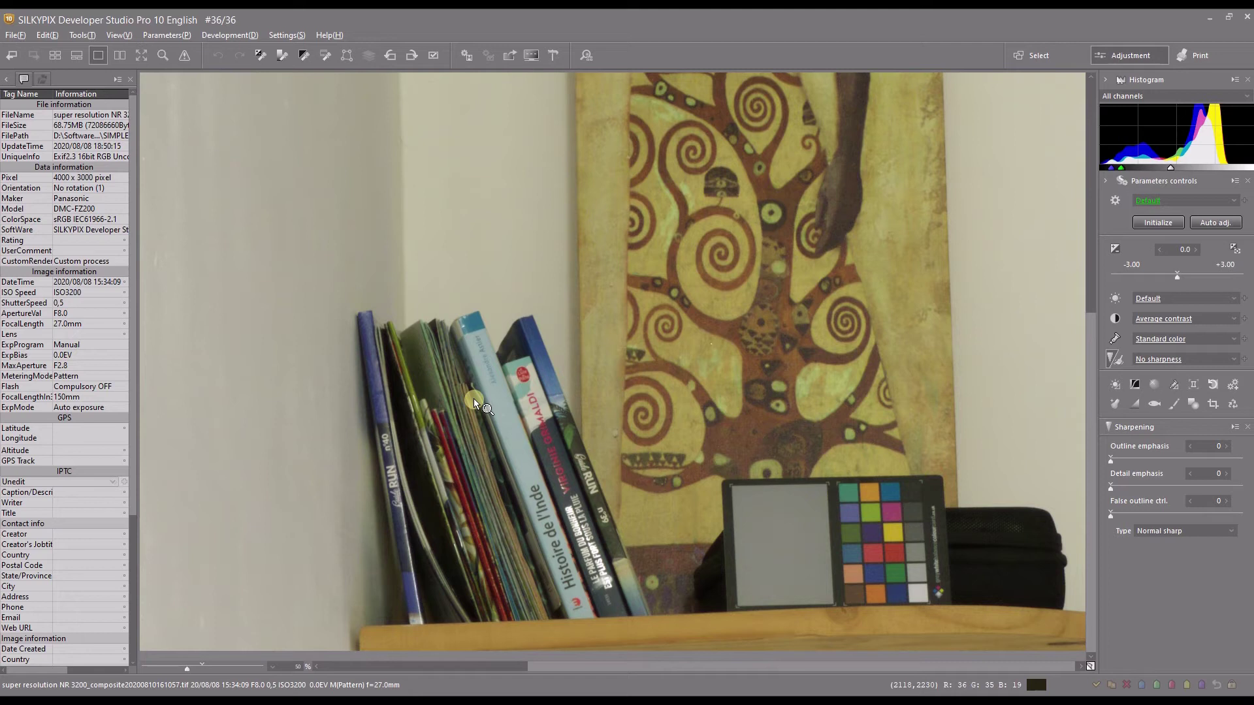
pyautogui.click(475, 401)
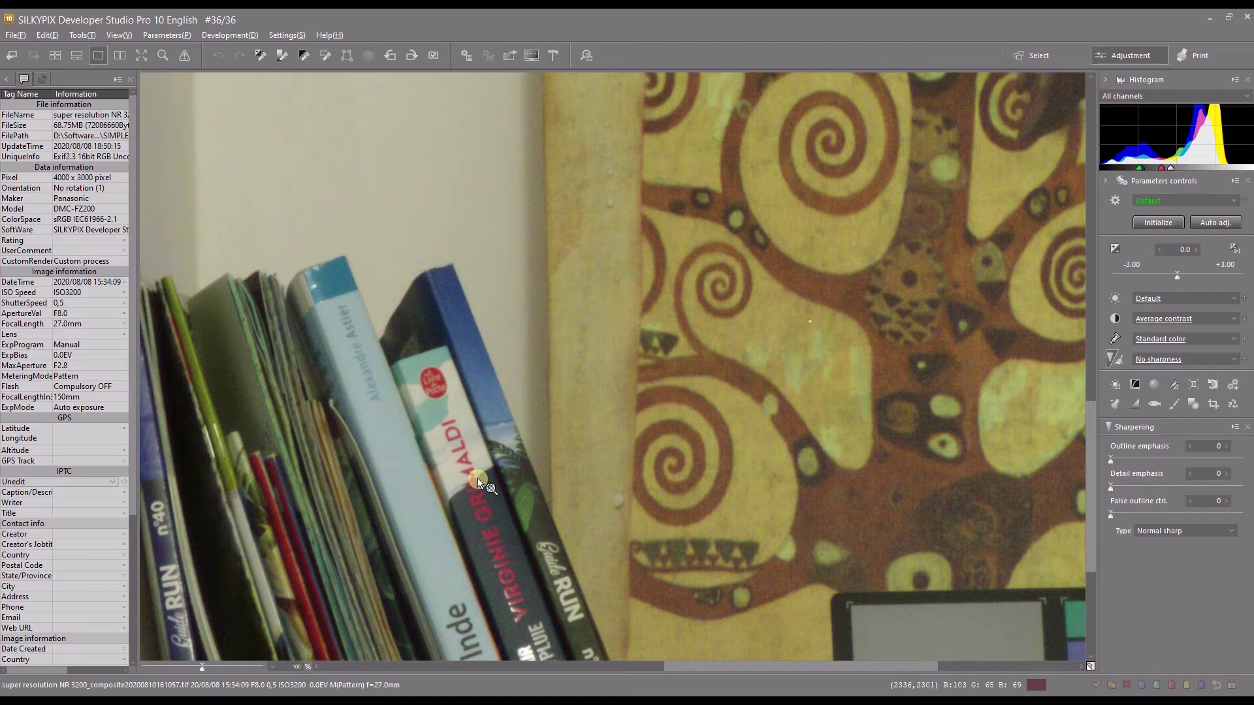
pyautogui.moveTo(476, 475); pyautogui.dragTo(467, 396)
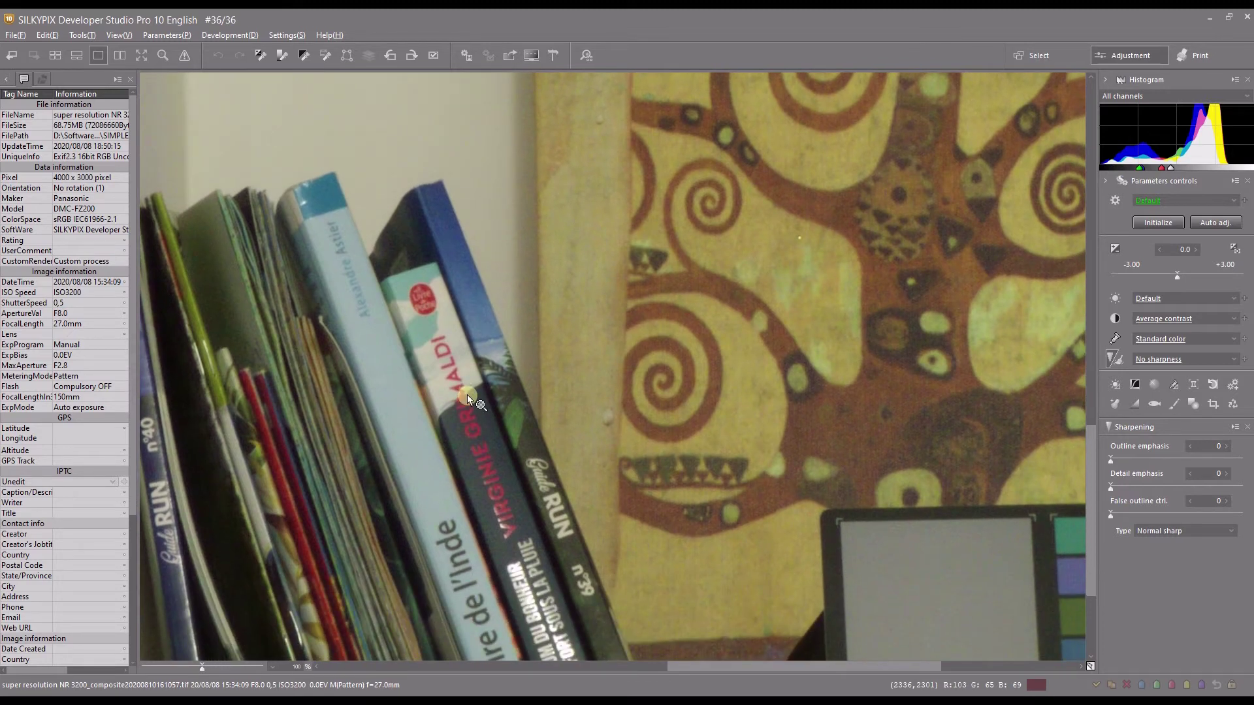
pyautogui.moveTo(467, 394); pyautogui.dragTo(451, 212)
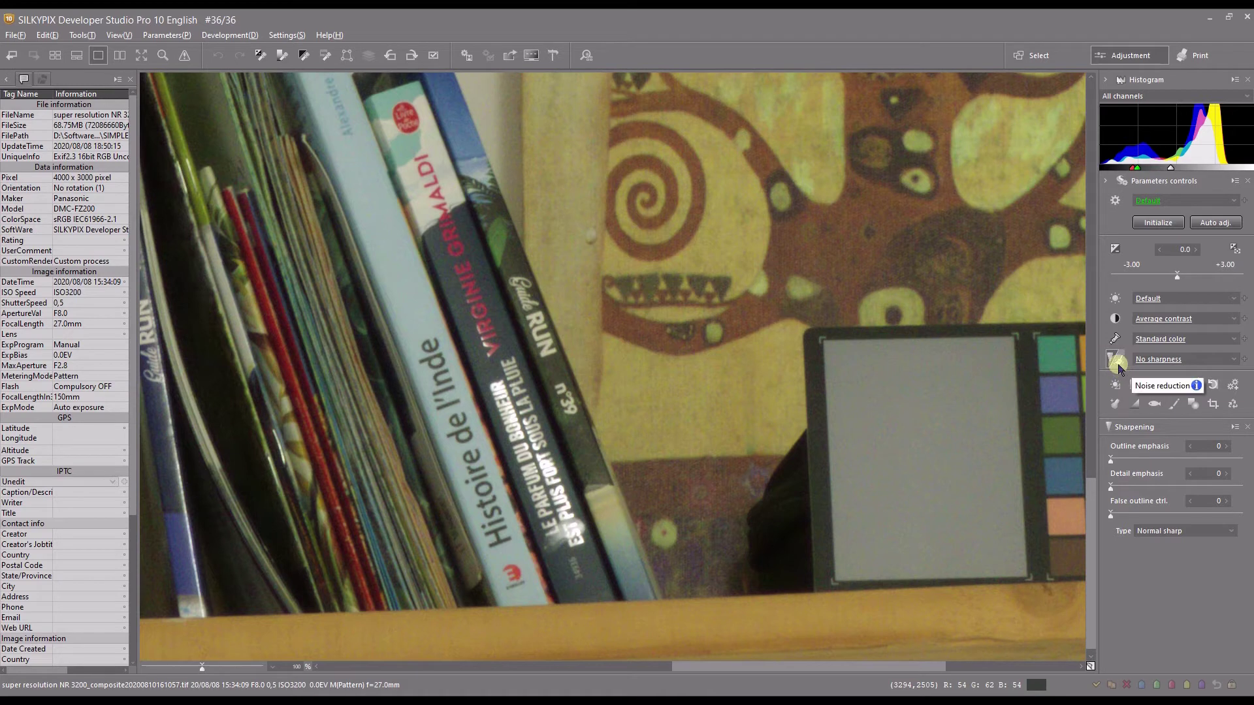
# Step: Sharpen the composite with the Normal sharp type, setting outline emphasis to 10 and raising detail emphasis
pyautogui.click(1151, 532)
pyautogui.click(1149, 547)
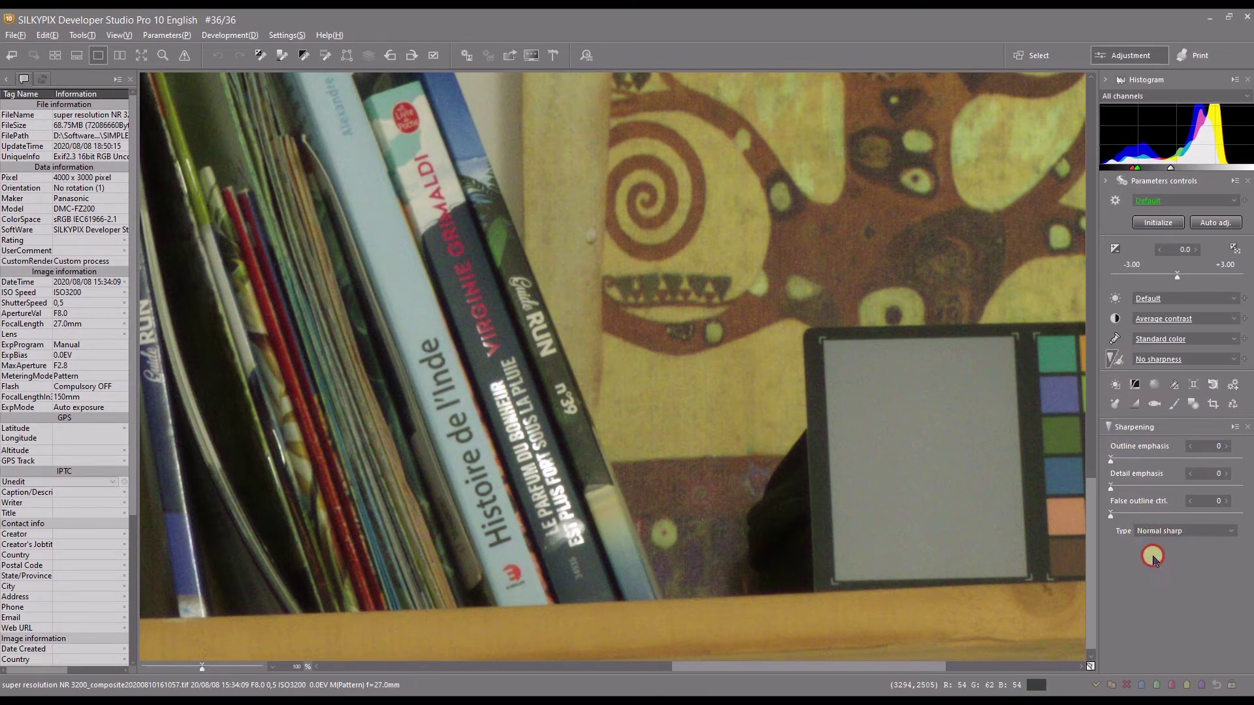
pyautogui.click(1124, 460)
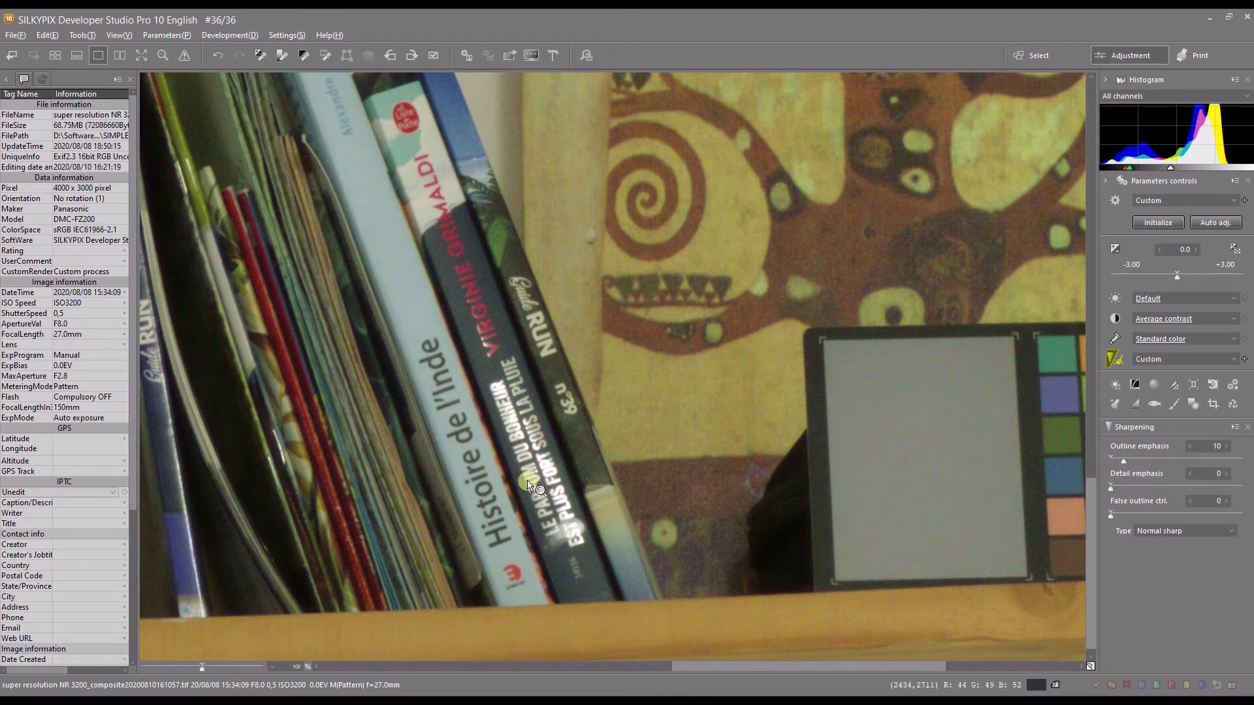
pyautogui.click(1124, 487)
# Step: Set the composite's tone contrast to 1.60
pyautogui.click(1116, 319)
pyautogui.moveTo(1176, 459); pyautogui.dragTo(1184, 462)
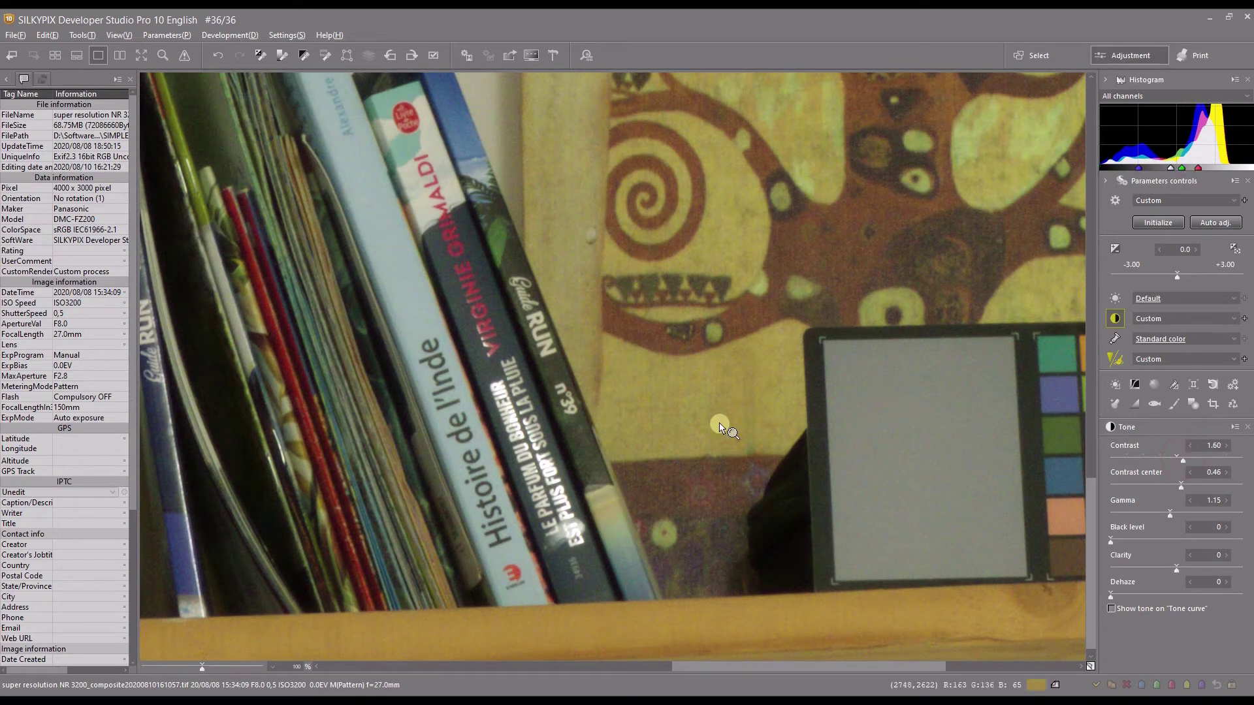
pyautogui.scroll(-3, 721, 428)
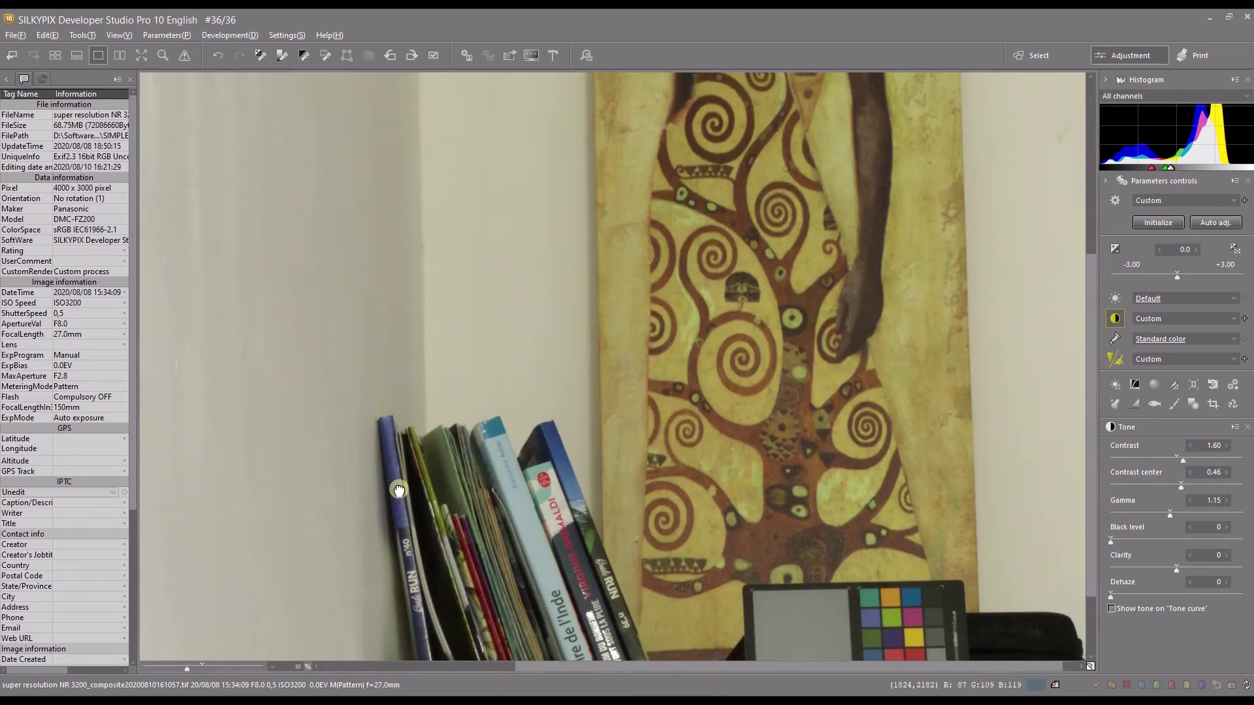
pyautogui.click(399, 490)
pyautogui.scroll(-2, 399, 490)
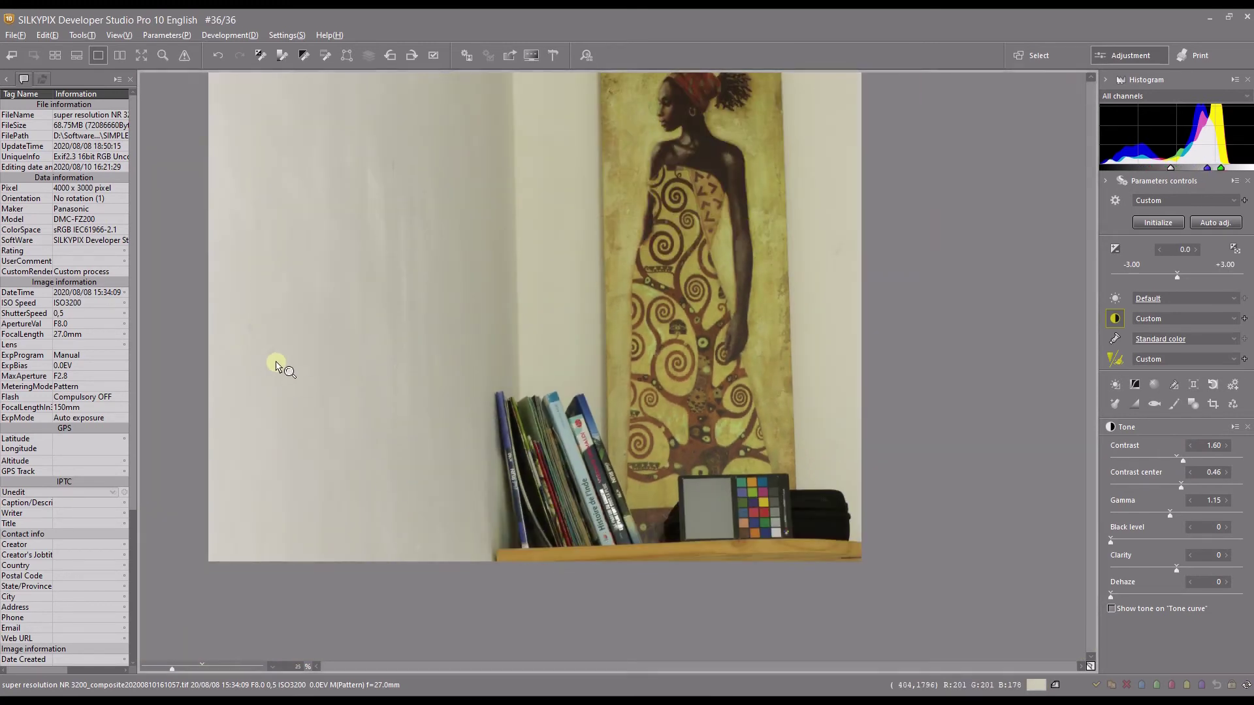
pyautogui.click(275, 366)
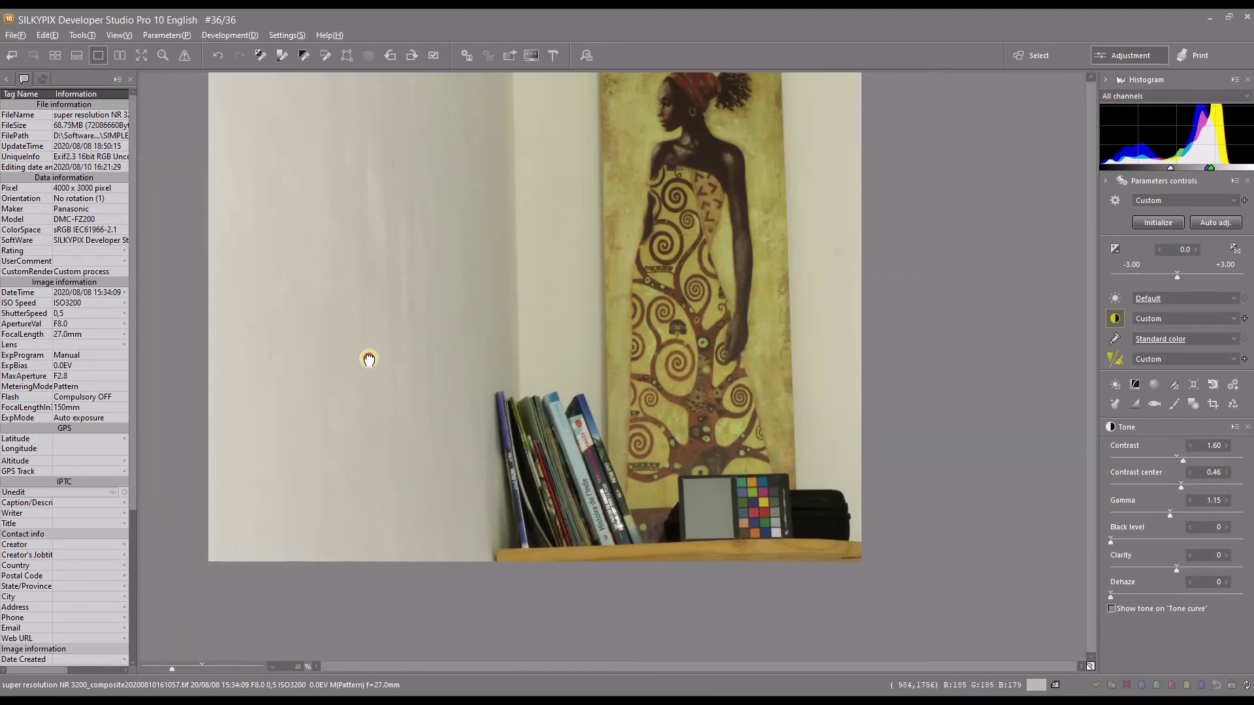
# Step: Compare super resolution NR 3200_33.jpg side by side with the composite TIFF, examining the painting and book spines at 100%
pyautogui.click(118, 54)
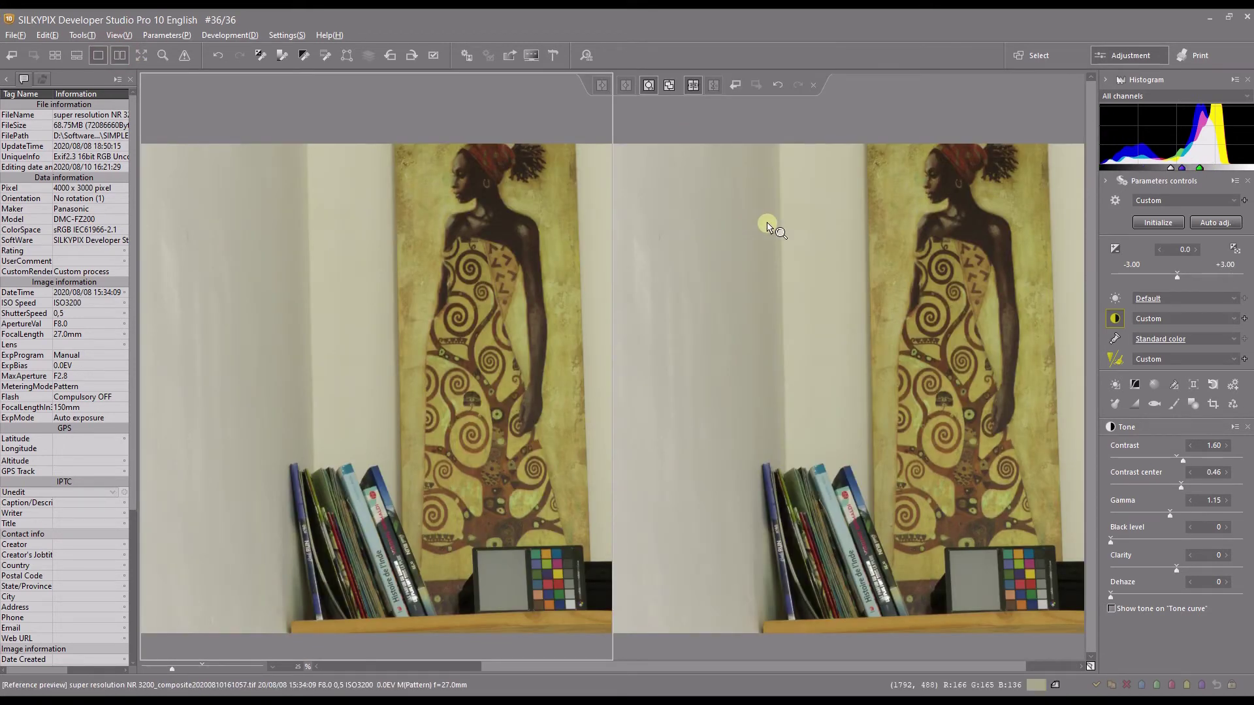
pyautogui.press('pageup')
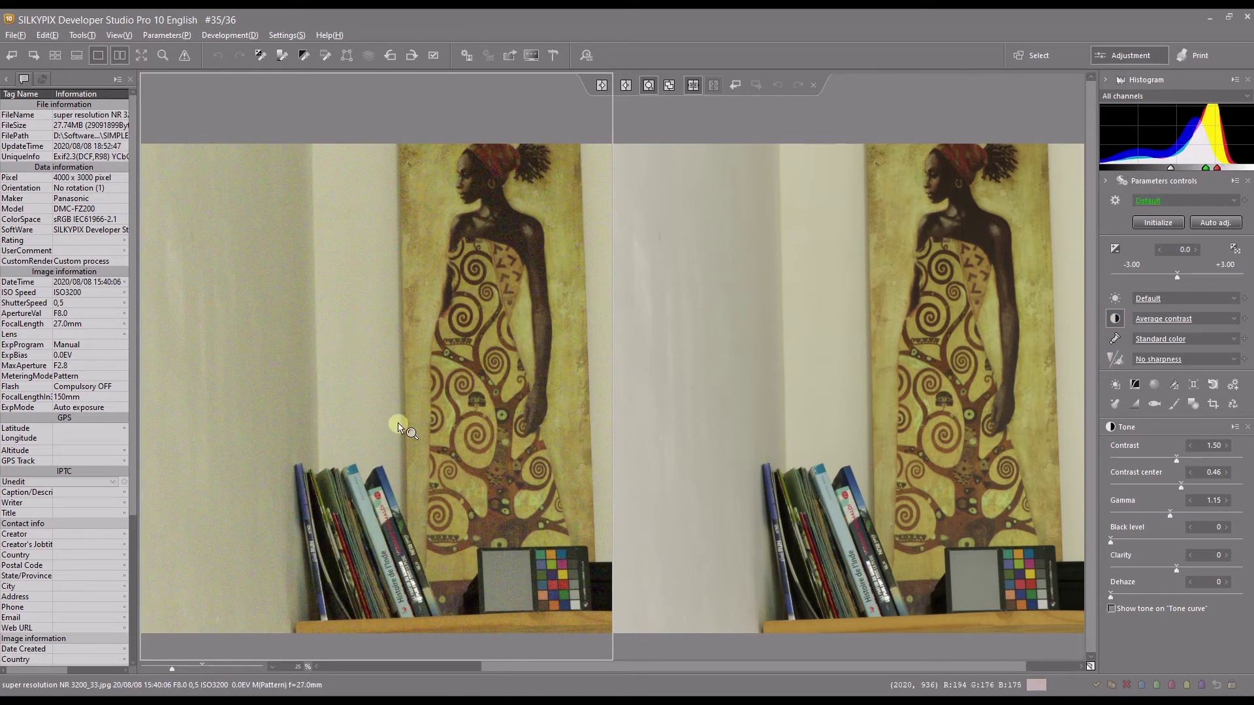
pyautogui.click(363, 405)
pyautogui.moveTo(1021, 552); pyautogui.dragTo(594, 434)
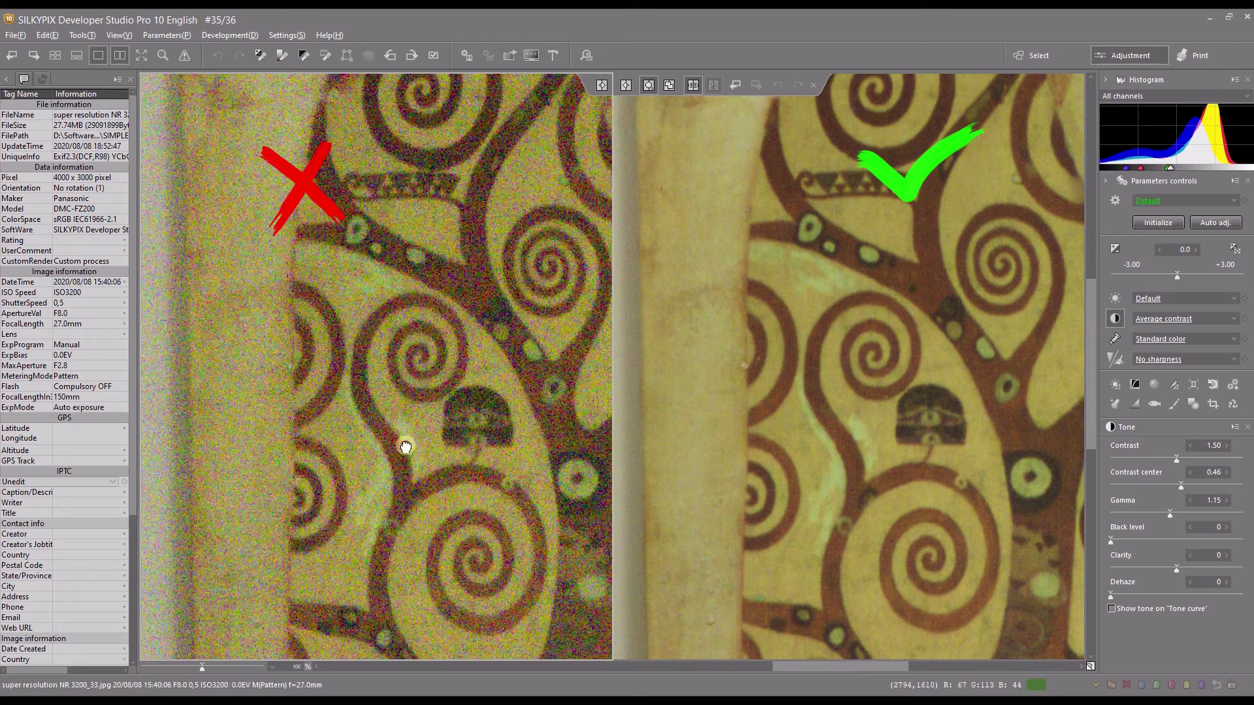
pyautogui.moveTo(417, 442); pyautogui.dragTo(533, 19)
pyautogui.moveTo(361, 372); pyautogui.dragTo(420, 155)
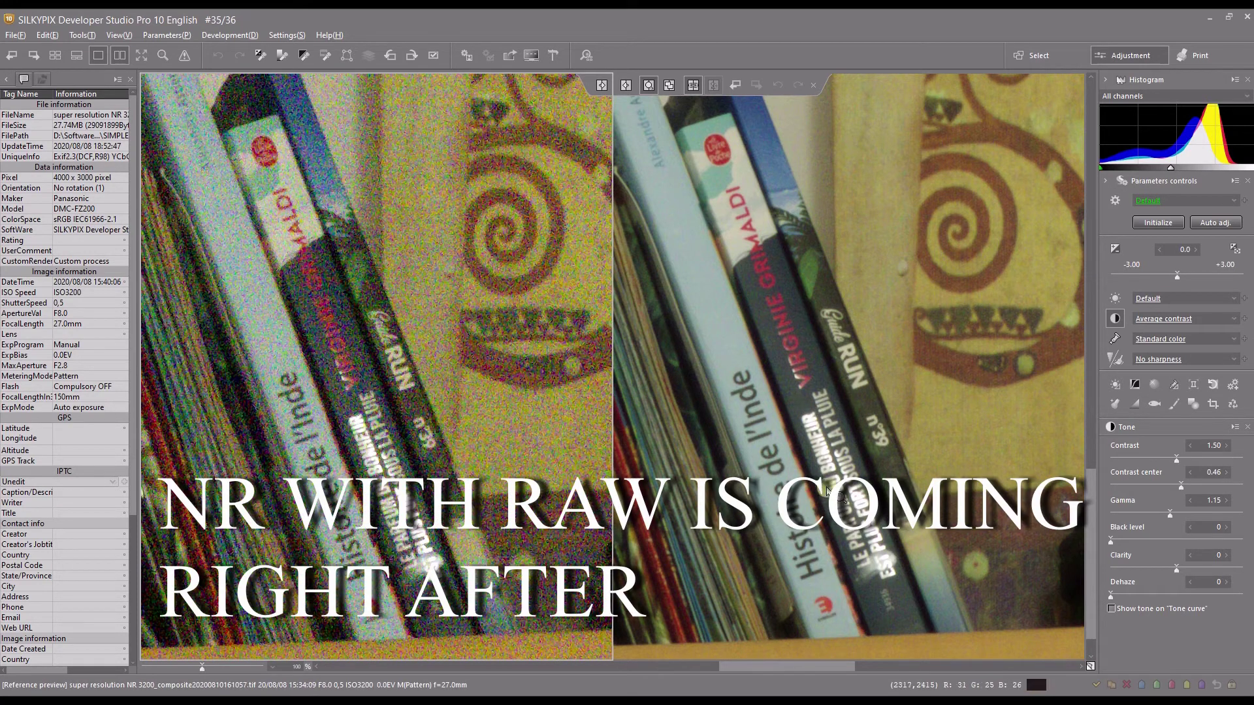
pyautogui.click(815, 466)
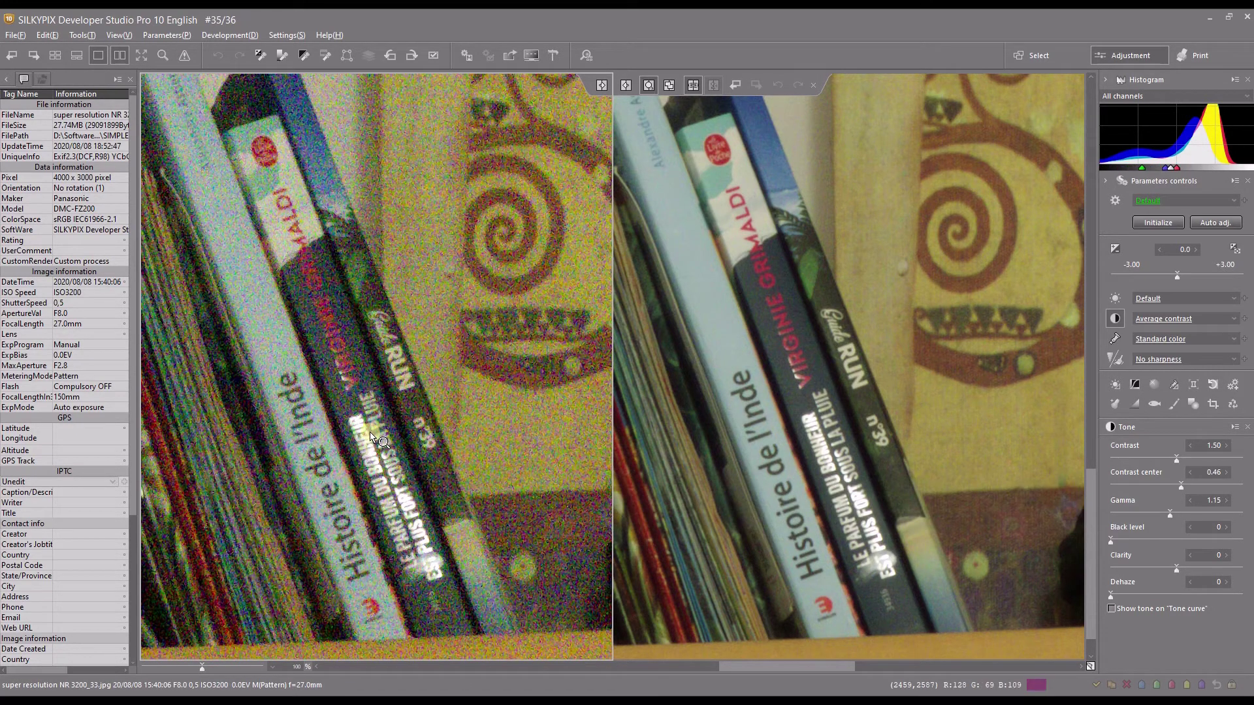
# Step: Set the single shot's color saturation to 0.02 and move the Color settings clear of the book spines
pyautogui.click(1119, 364)
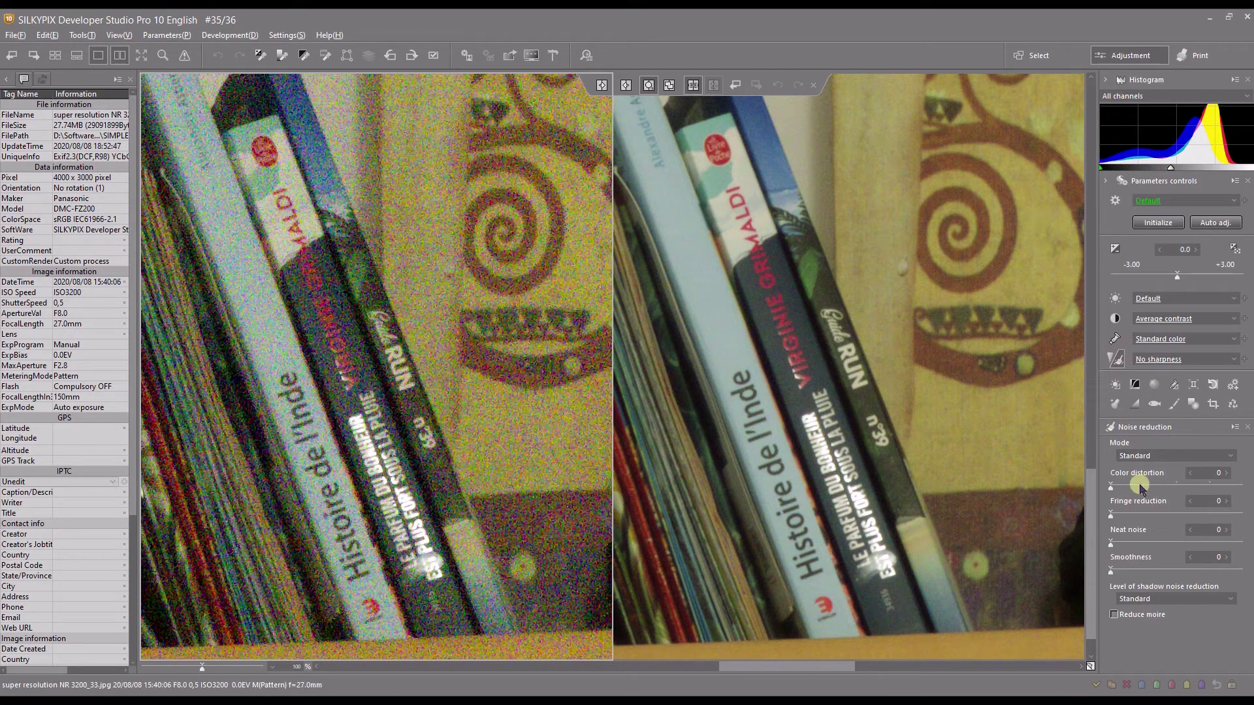
pyautogui.click(1115, 340)
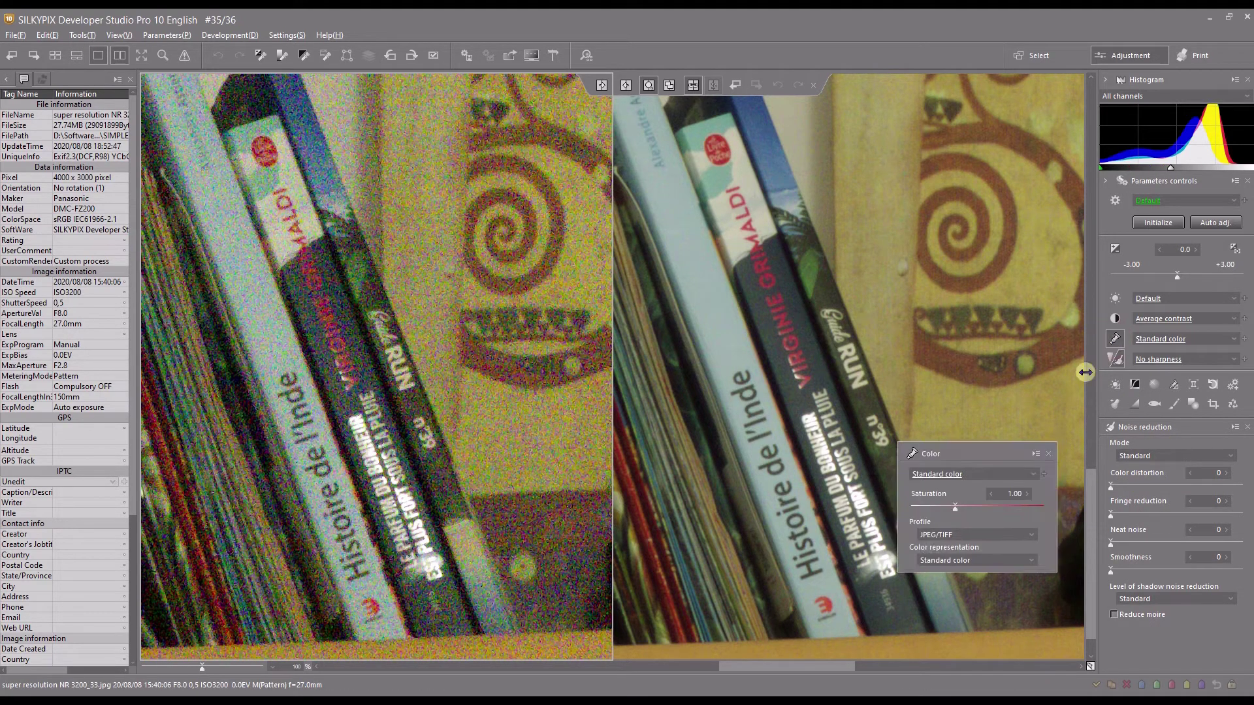
pyautogui.click(913, 507)
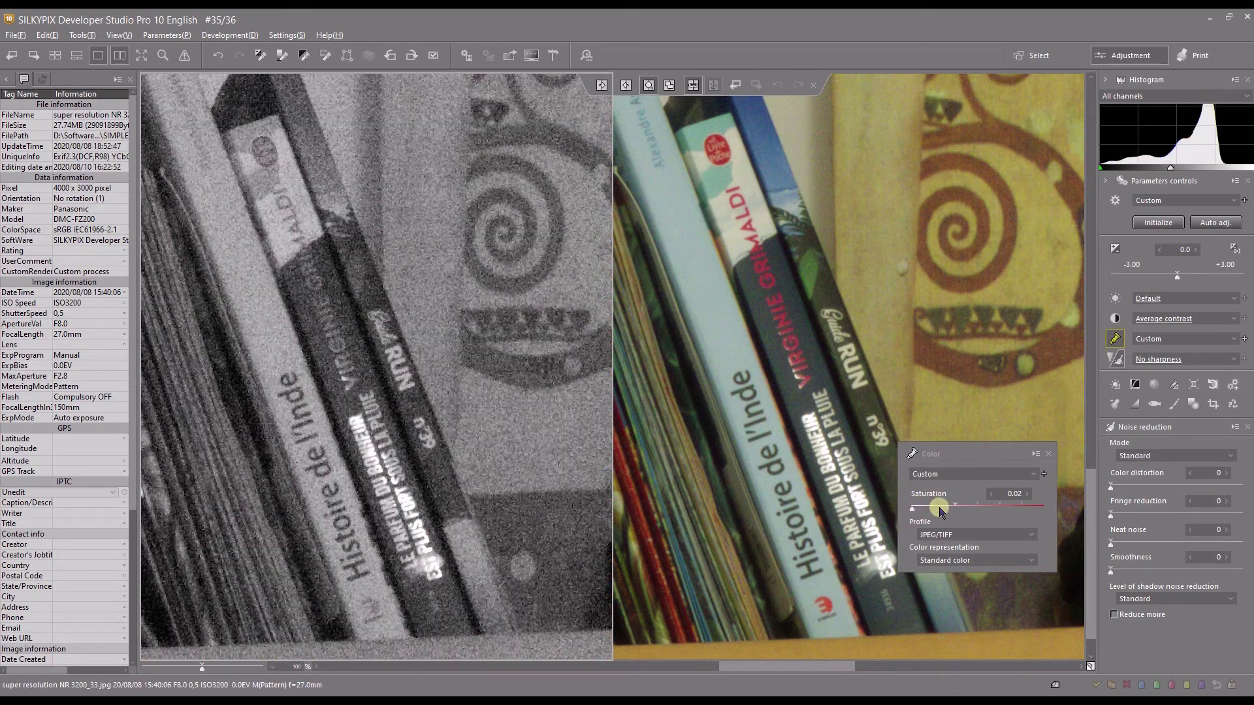
pyautogui.click(316, 667)
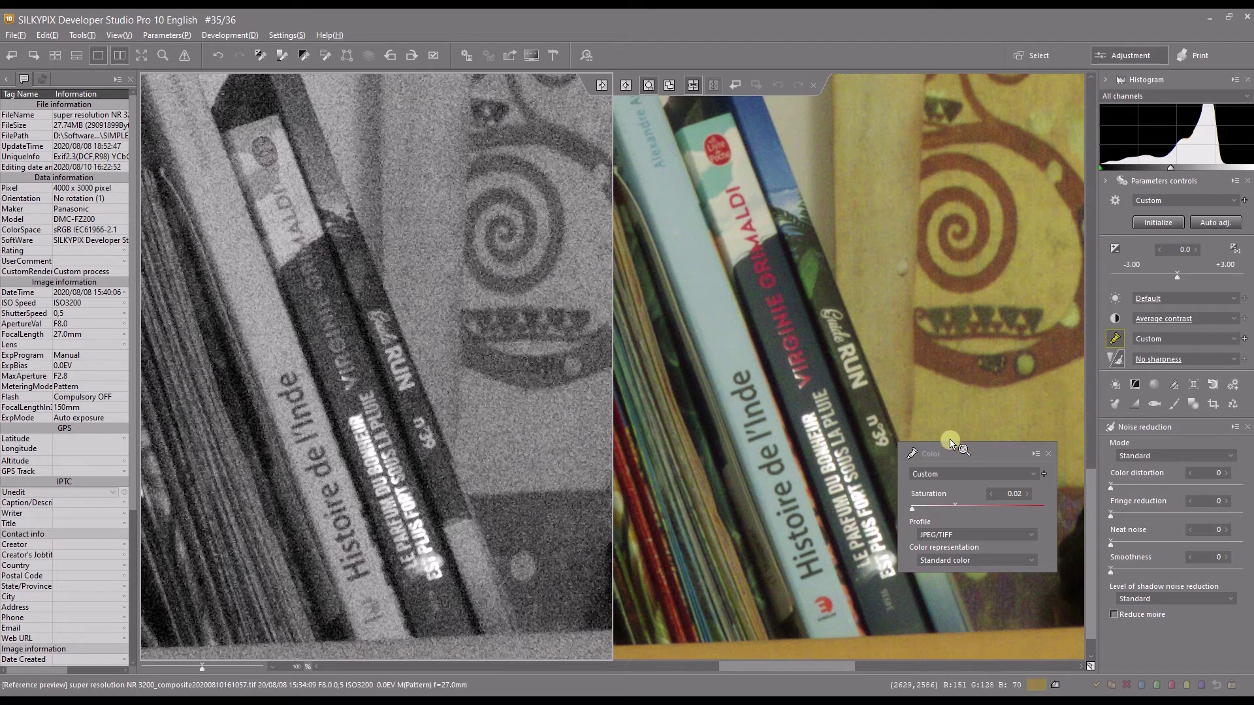
pyautogui.moveTo(951, 448); pyautogui.dragTo(927, 185)
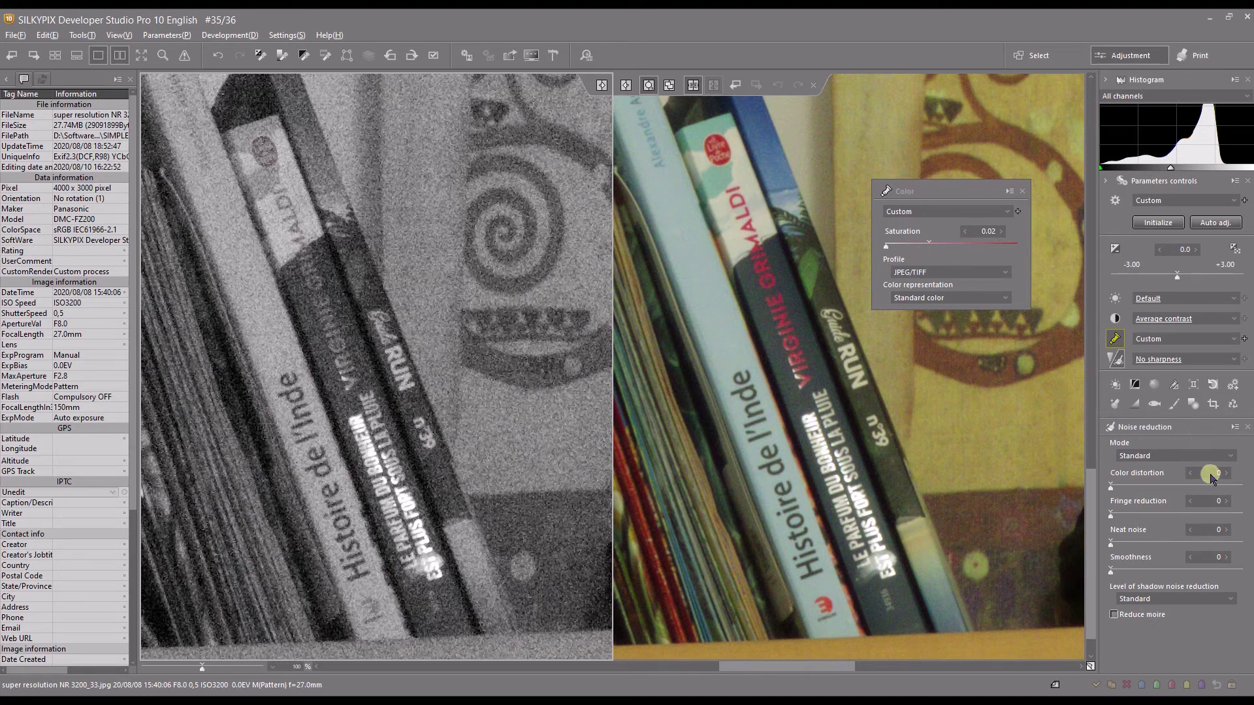
# Step: Set the single shot's color distortion and smoothness noise reduction to 50, and restore its saturation to 1.00
pyautogui.click(1143, 487)
pyautogui.click(1176, 567)
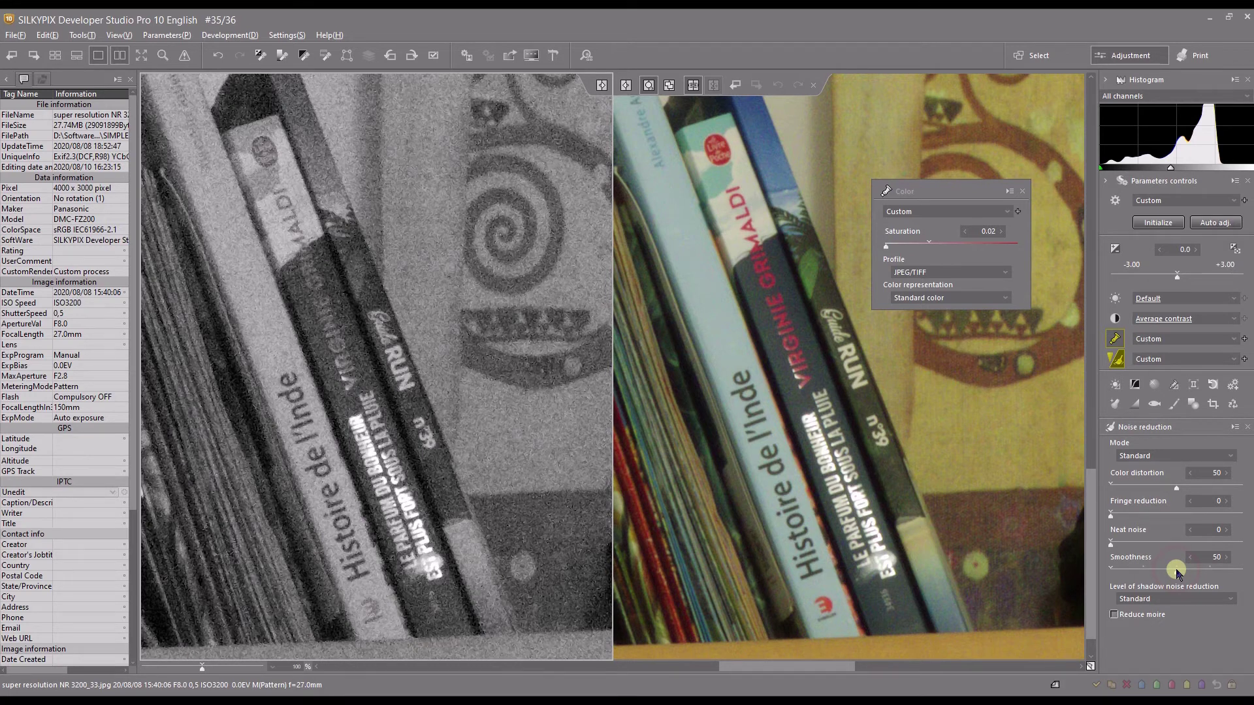
pyautogui.click(929, 243)
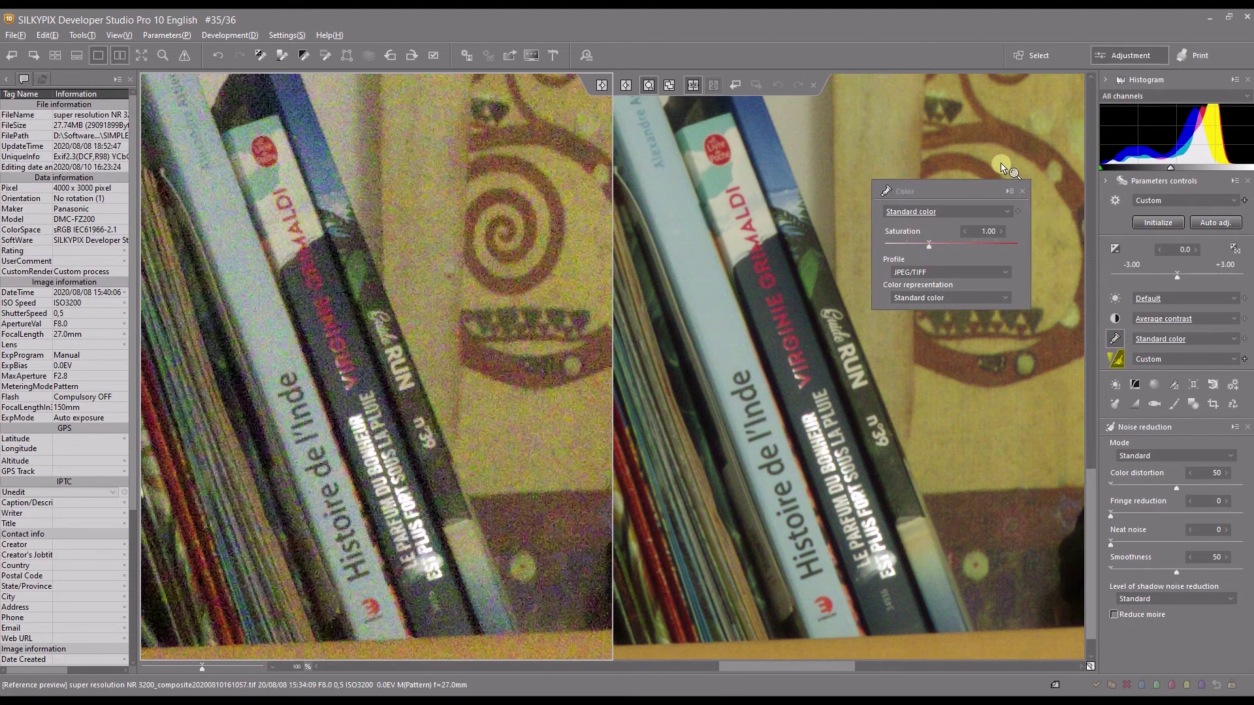
pyautogui.click(1023, 192)
pyautogui.moveTo(370, 400); pyautogui.dragTo(460, 366)
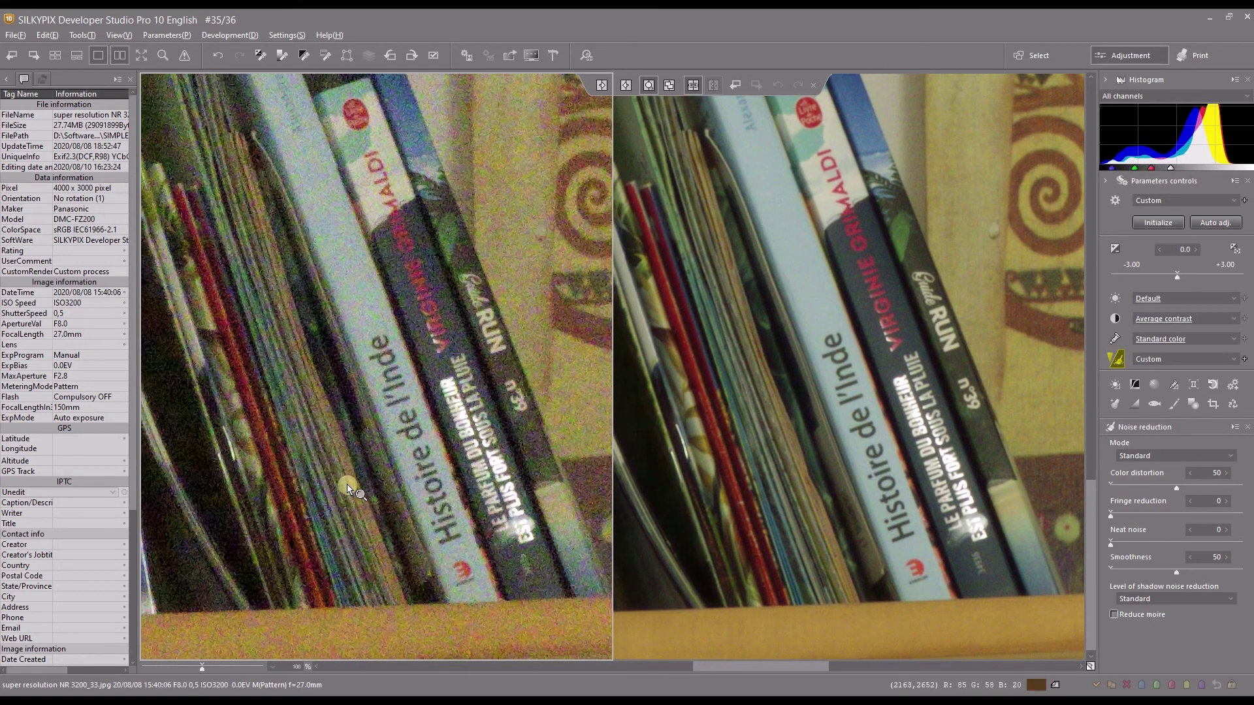
# Step: Raise the single shot's color distortion noise reduction to 100 and increase its smoothness further
pyautogui.click(1201, 483)
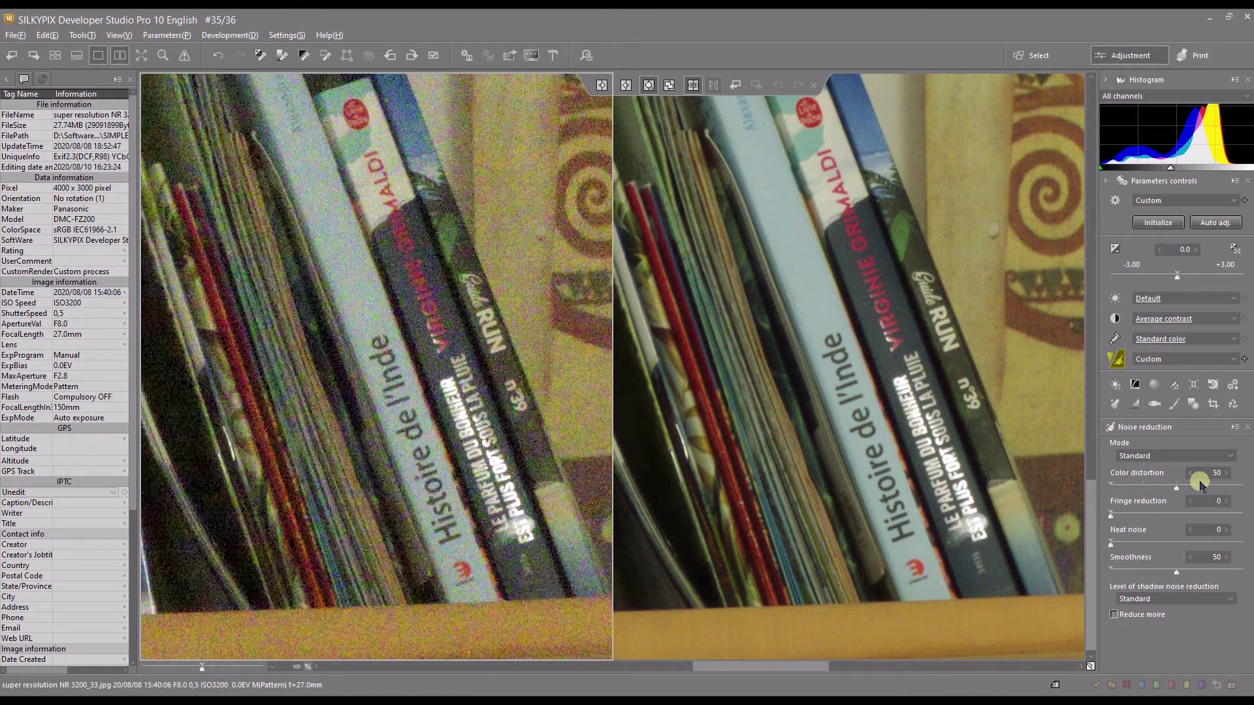
pyautogui.click(1235, 485)
pyautogui.click(1241, 486)
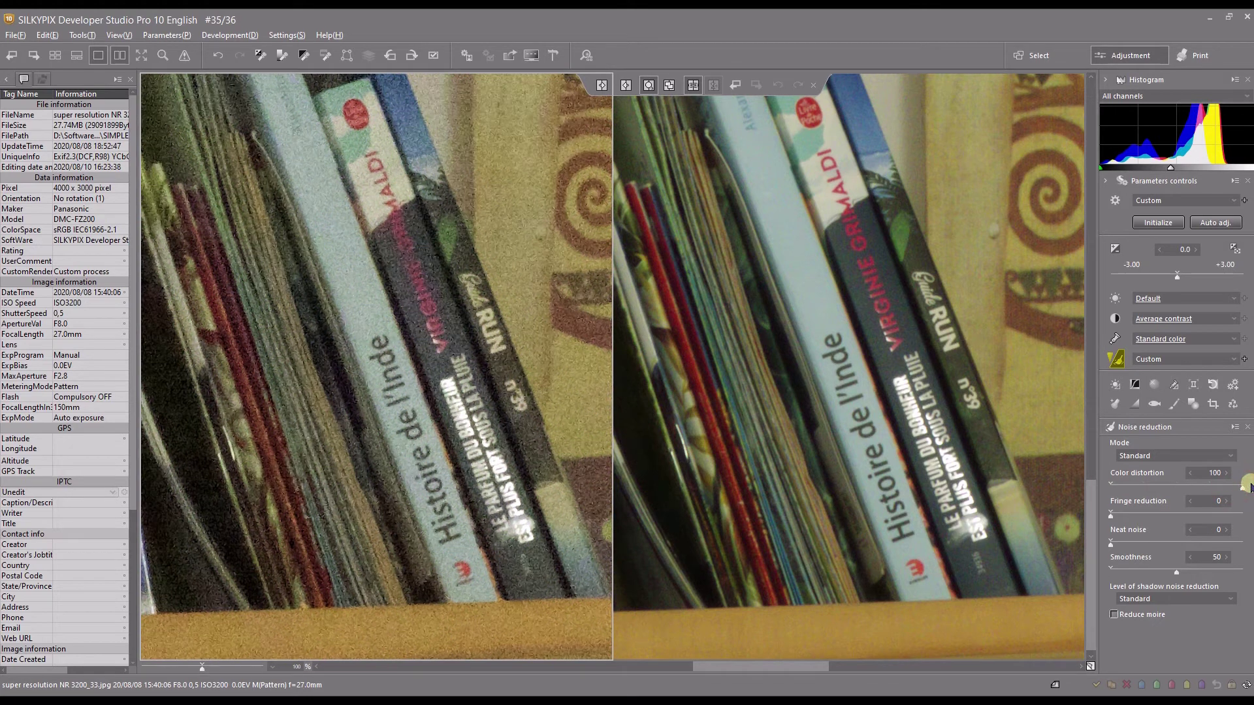
pyautogui.click(1216, 573)
# Step: Set the single shot's outline emphasis to 25 and its tone contrast to 1.75, comparing the books with the composite
pyautogui.click(1116, 358)
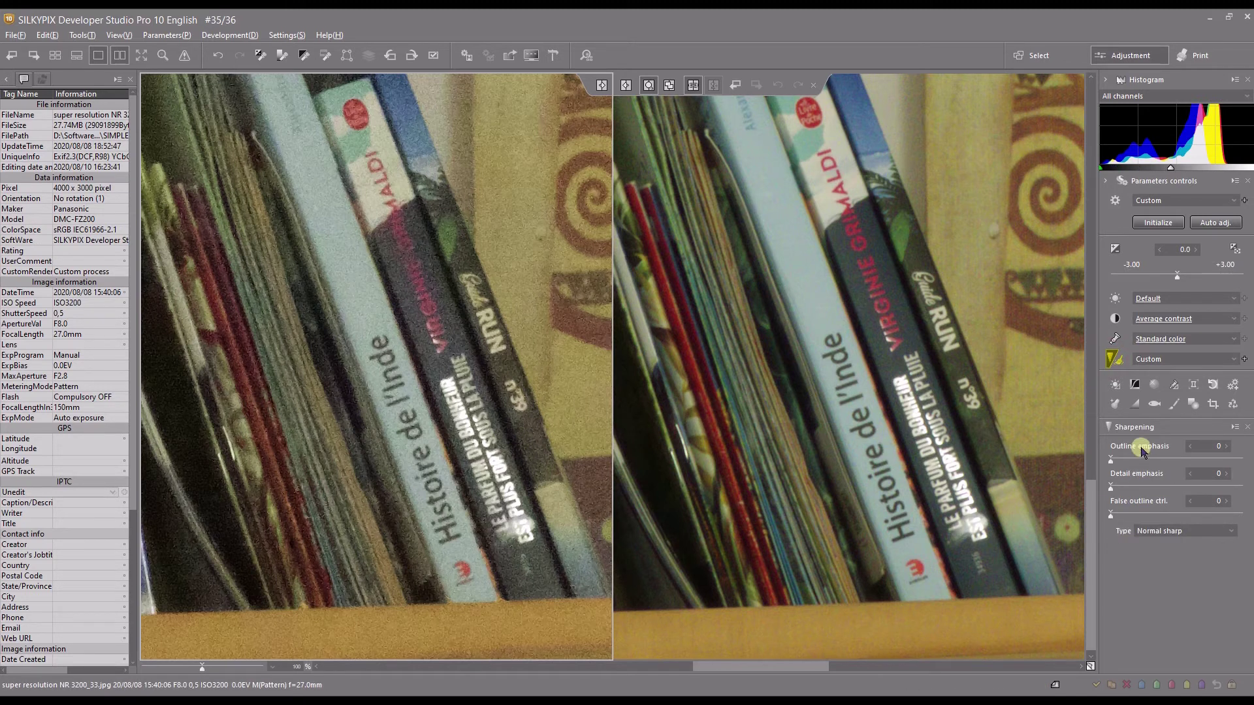
pyautogui.click(1143, 458)
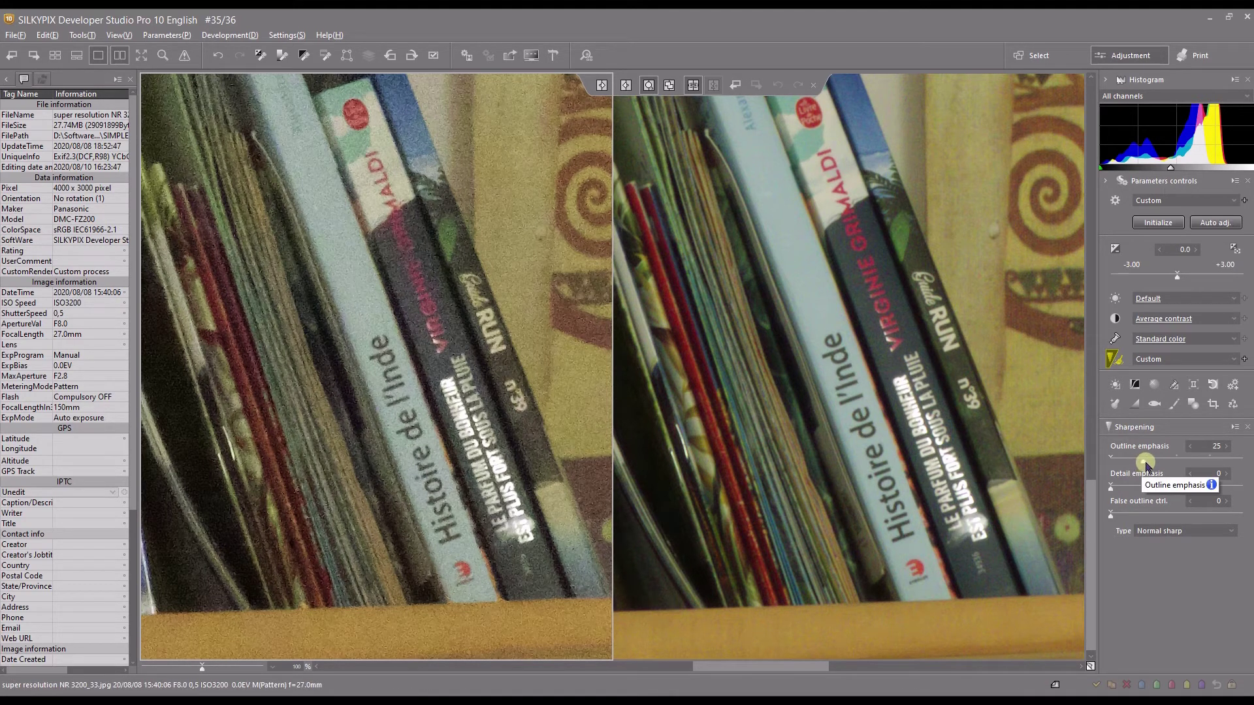
pyautogui.click(1115, 320)
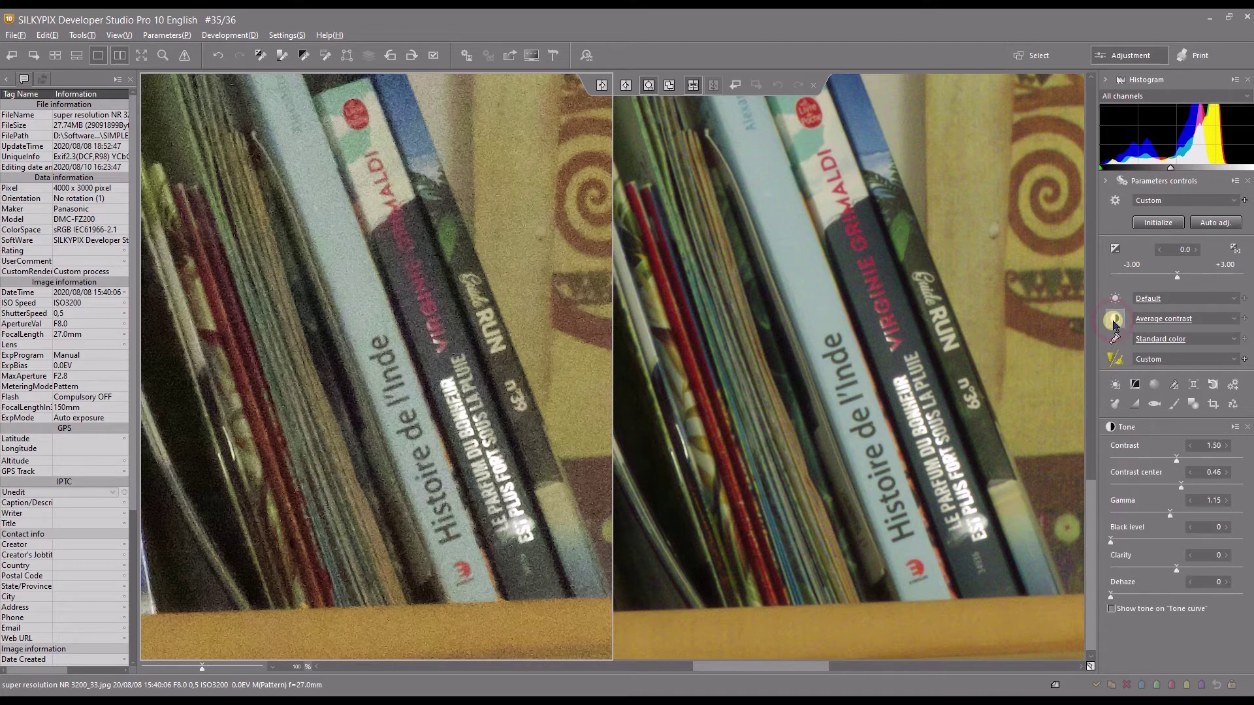
pyautogui.click(1192, 461)
pyautogui.moveTo(316, 426); pyautogui.dragTo(325, 499)
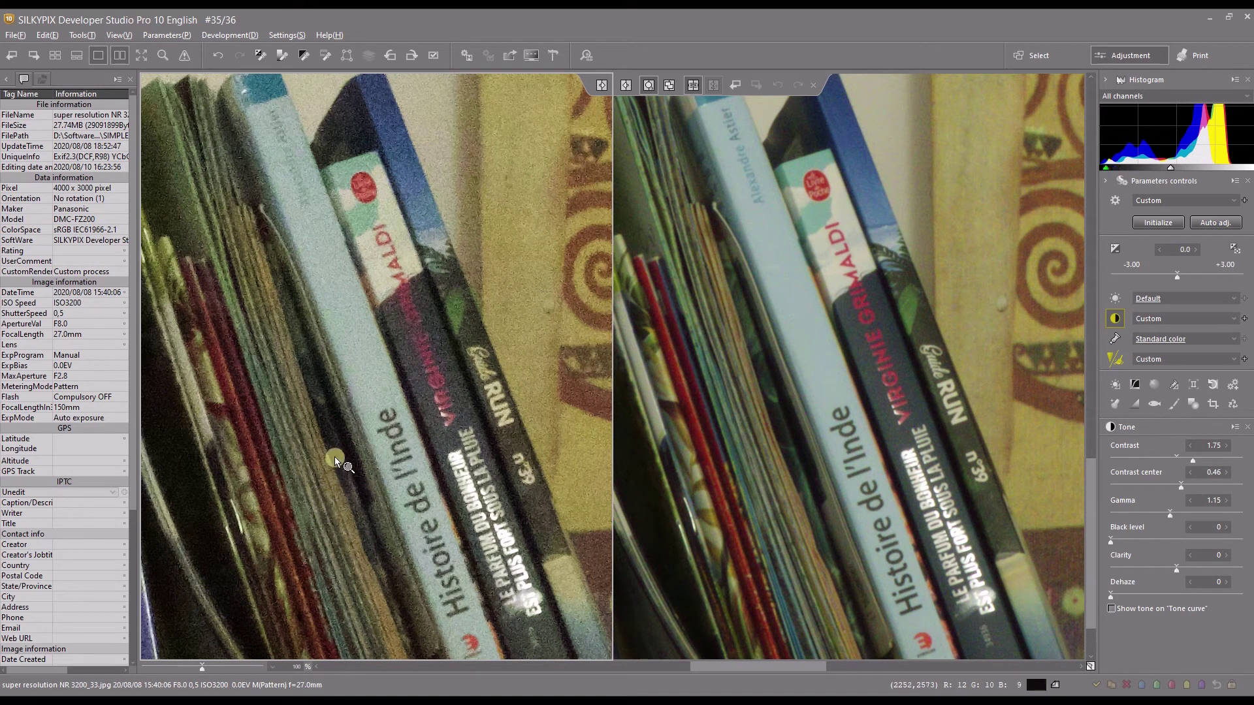
pyautogui.moveTo(335, 459); pyautogui.dragTo(390, 444)
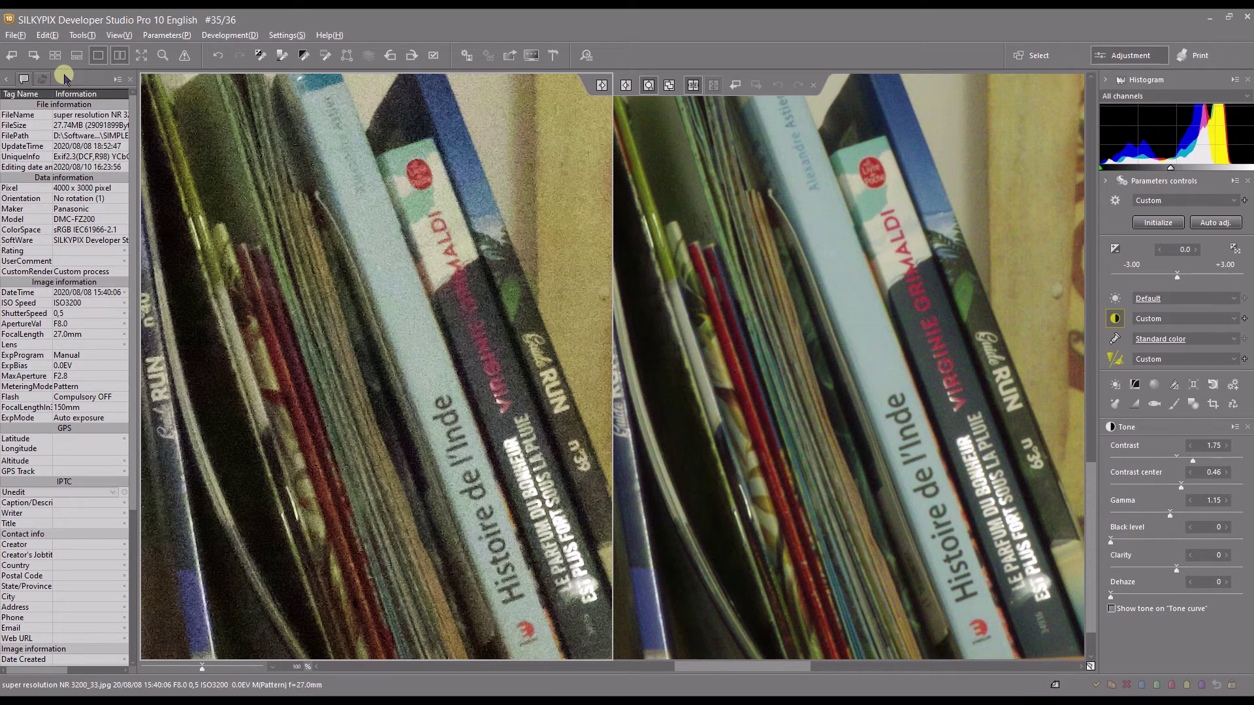
# Step: Go back through the image series to COMPARE.RW2, keeping the composite as the reference preview
pyautogui.click(80, 59)
pyautogui.press('Left')
pyautogui.press('Left')
pyautogui.press('Left')
pyautogui.press('Left')
pyautogui.press('Left')
pyautogui.press('Left')
pyautogui.press('Left')
pyautogui.press('Left')
pyautogui.press('Left')
pyautogui.press('Left')
pyautogui.press('Left')
pyautogui.press('Left')
pyautogui.press('Left')
pyautogui.press('Left')
pyautogui.press('Left')
pyautogui.press('Left')
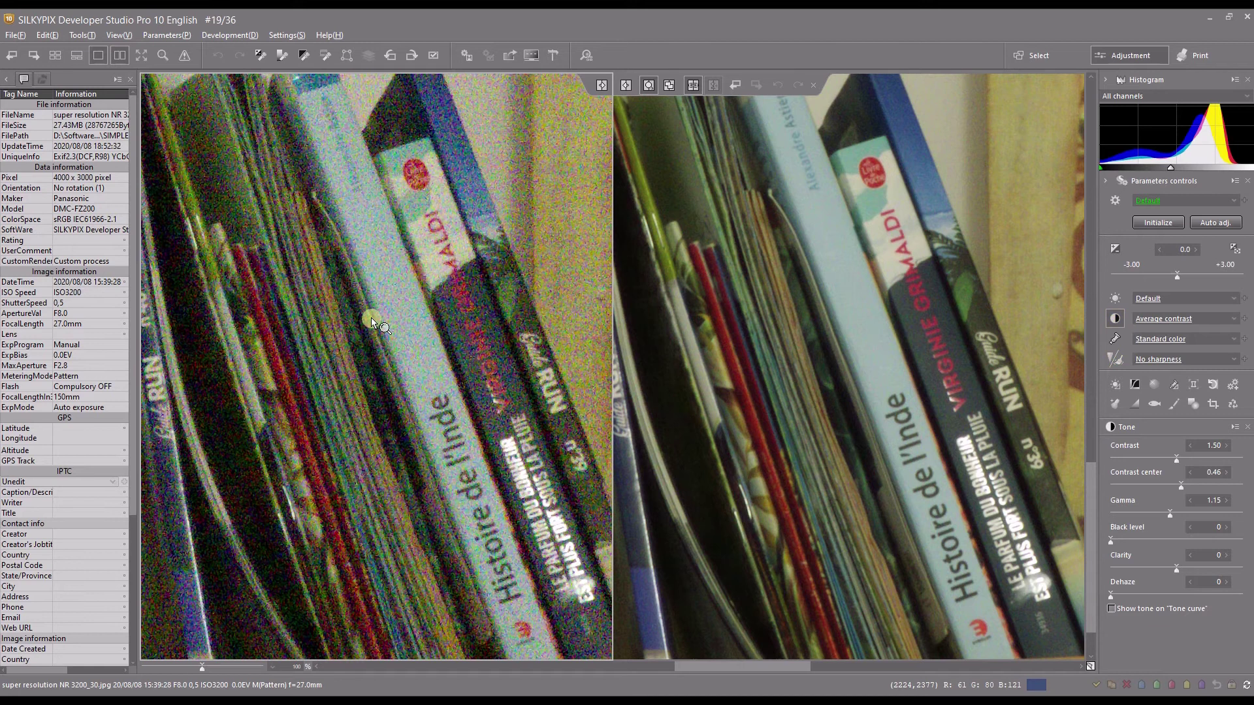
pyautogui.press('Left')
pyautogui.press('Left')
pyautogui.press('Left')
pyautogui.press('Left')
pyautogui.press('Left')
pyautogui.press('Left')
pyautogui.press('Left')
pyautogui.press('Left')
pyautogui.press('Left')
pyautogui.press('Left')
pyautogui.press('Left')
pyautogui.press('Left')
pyautogui.press('Left')
pyautogui.press('Left')
pyautogui.press('Left')
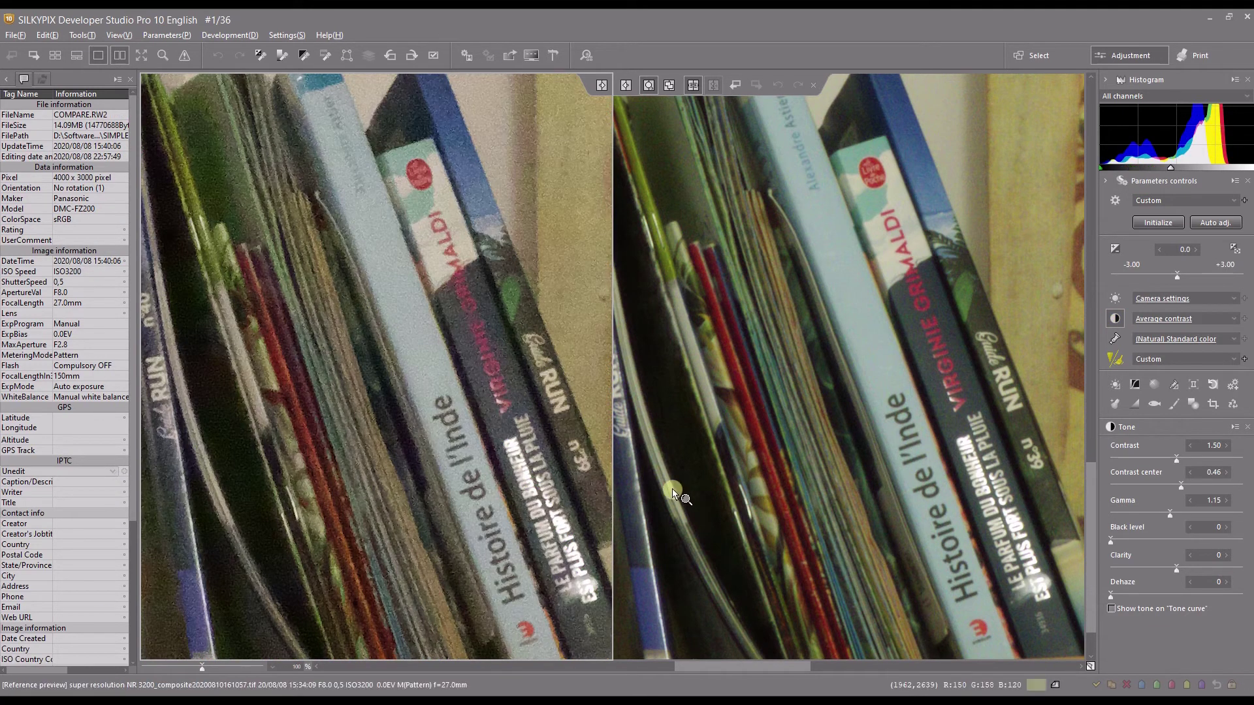
# Step: Initialize COMPARE.RW2's development parameters and compare its book spines and noise reduction with the composite at 100%
pyautogui.scroll(-3, 675, 491)
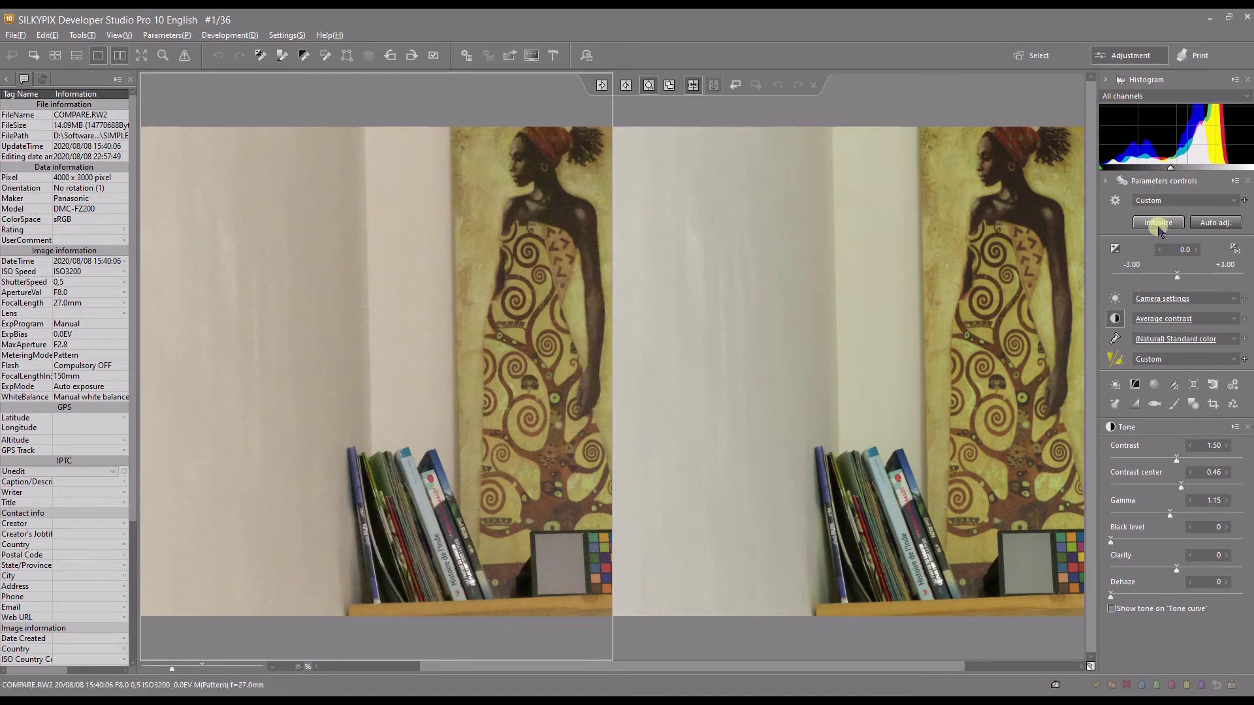
pyautogui.click(308, 352)
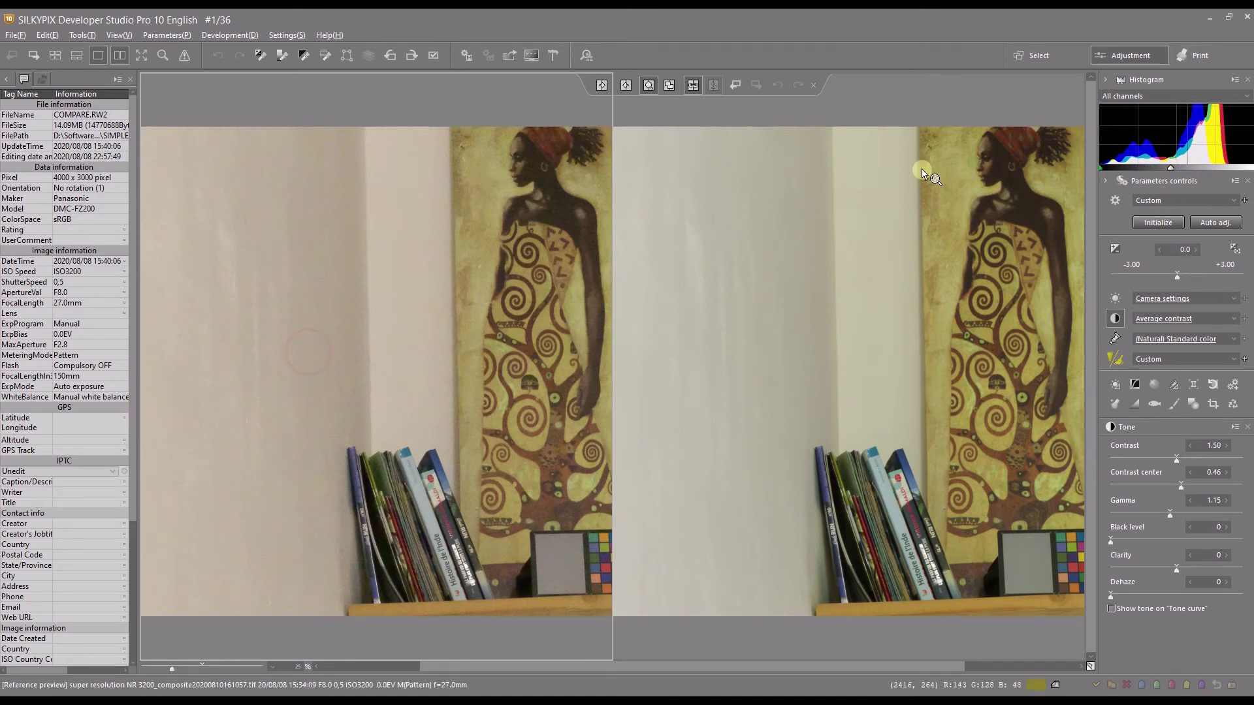
pyautogui.click(1156, 223)
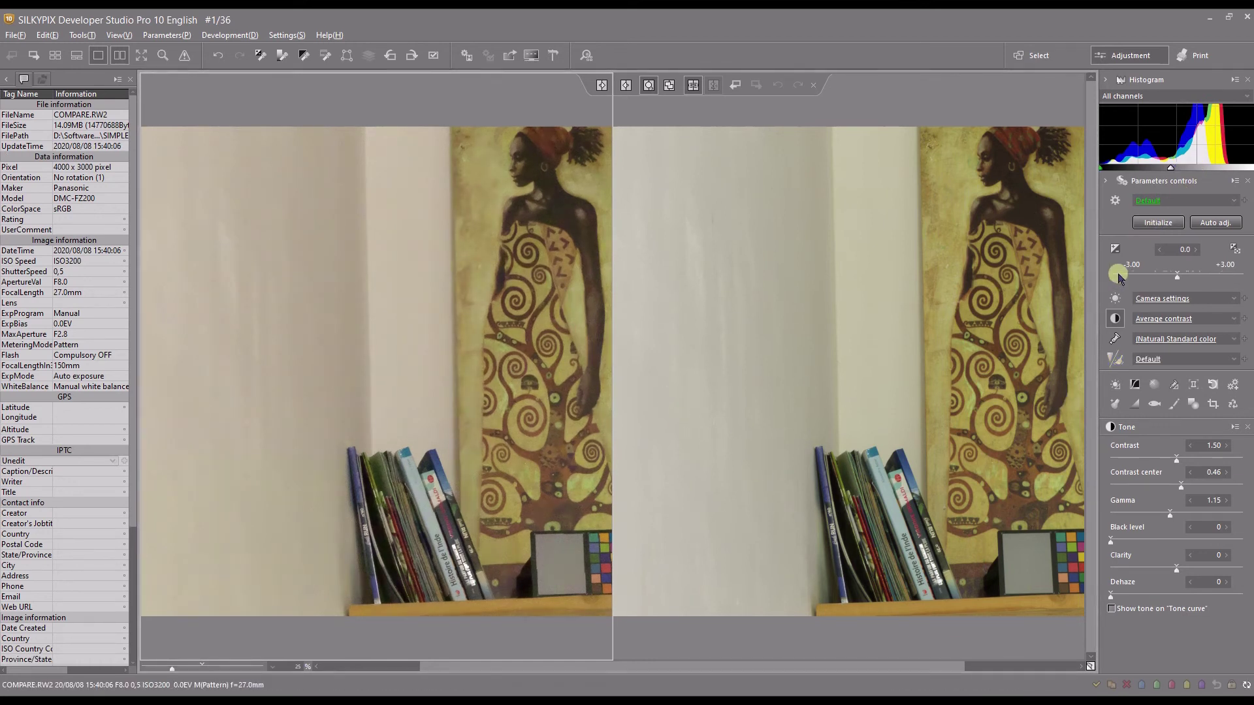
pyautogui.click(450, 577)
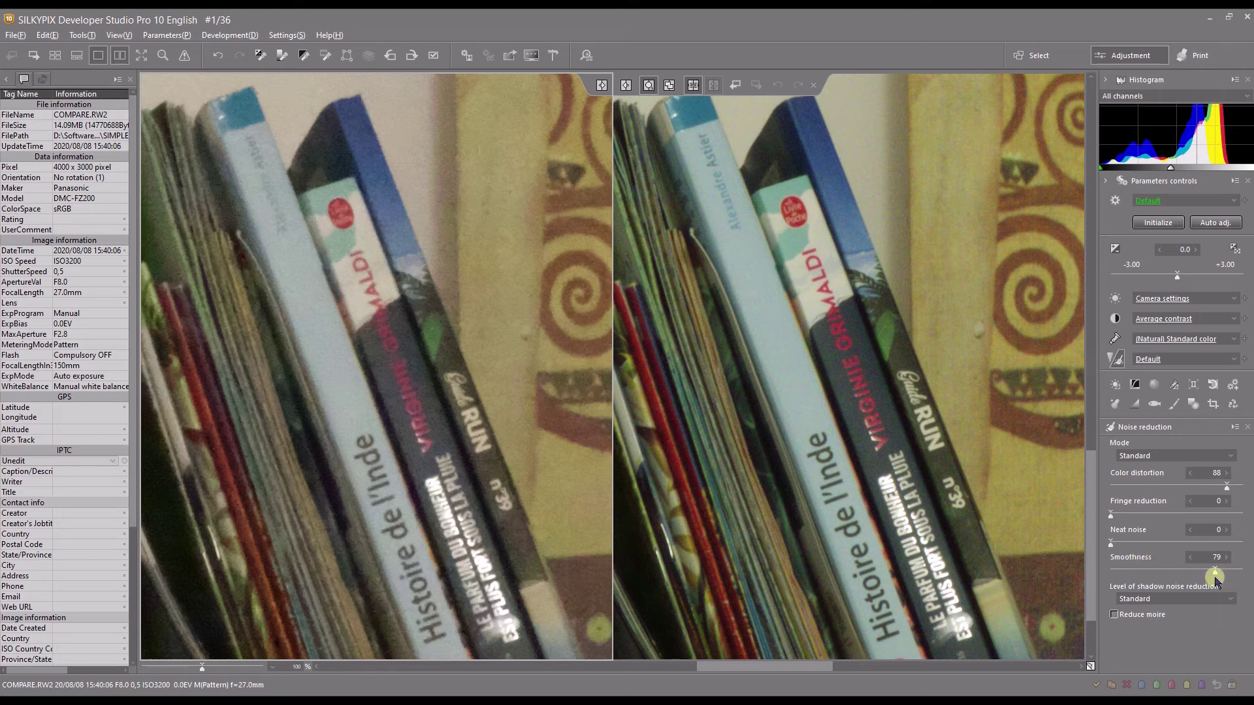
pyautogui.moveTo(438, 351); pyautogui.dragTo(425, 414)
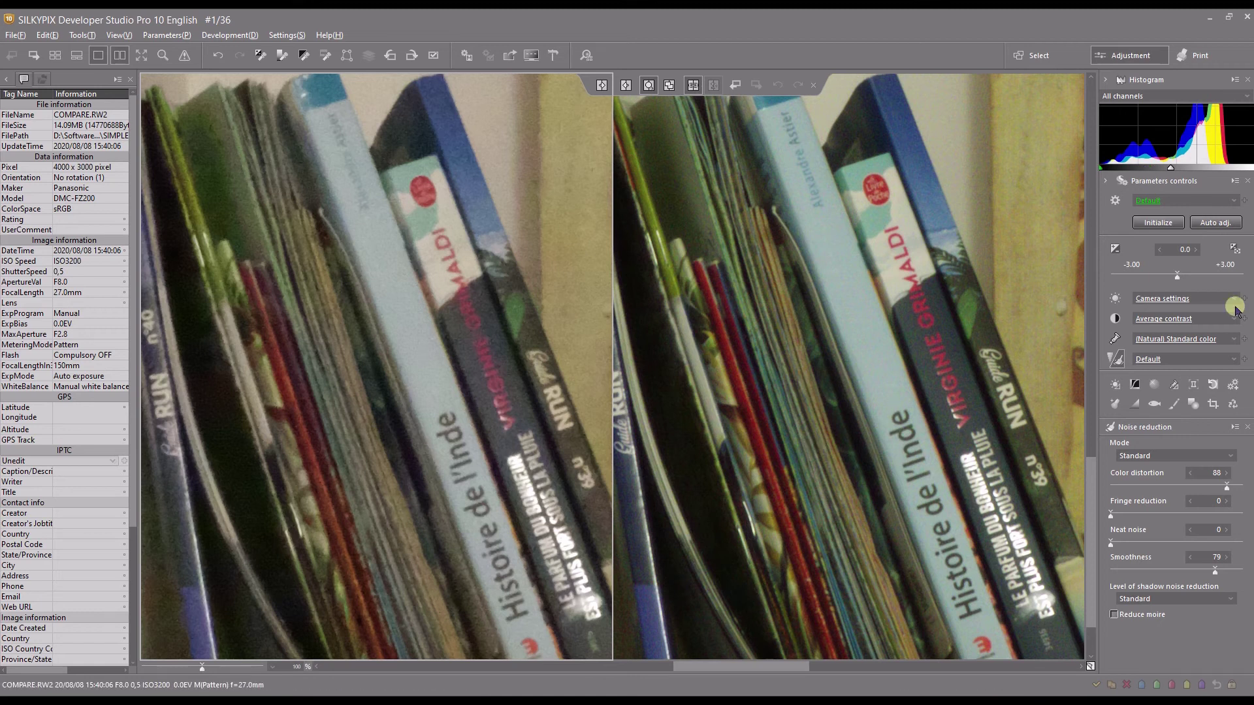
# Step: Set COMPARE.RW2's outline emphasis to 17 with Natural sharp and its tone contrast to 1.60
pyautogui.click(1112, 359)
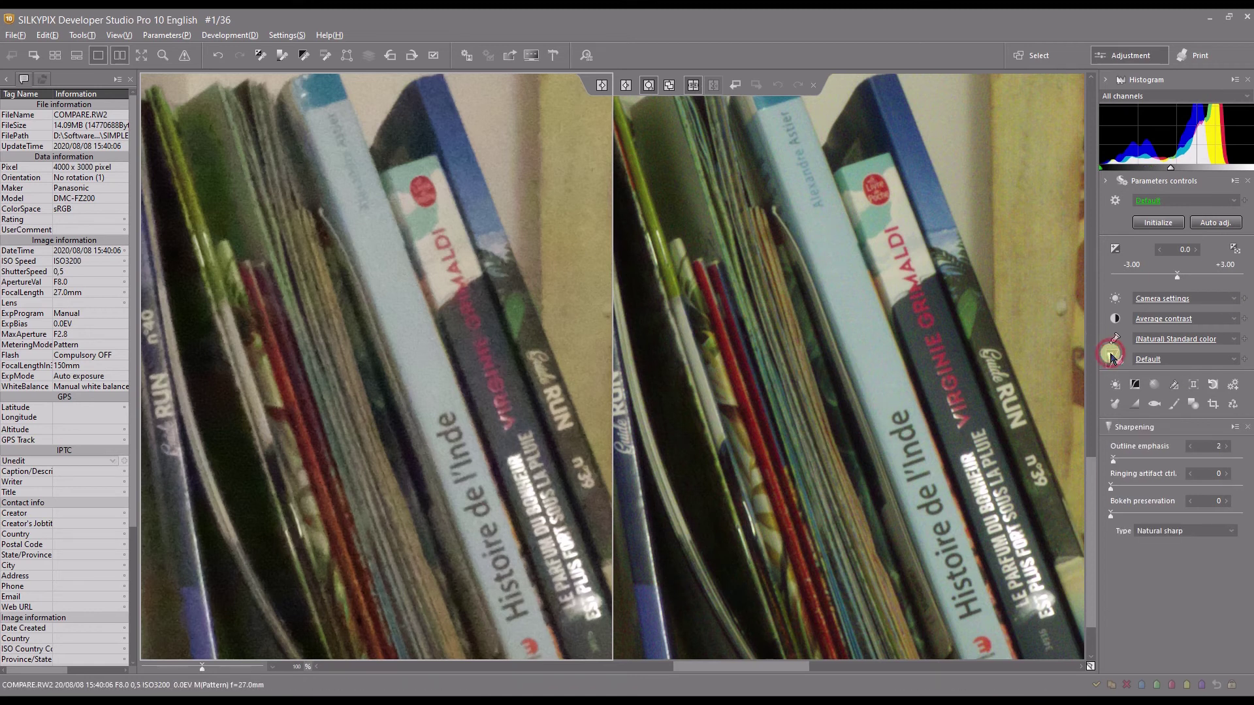
pyautogui.click(1133, 461)
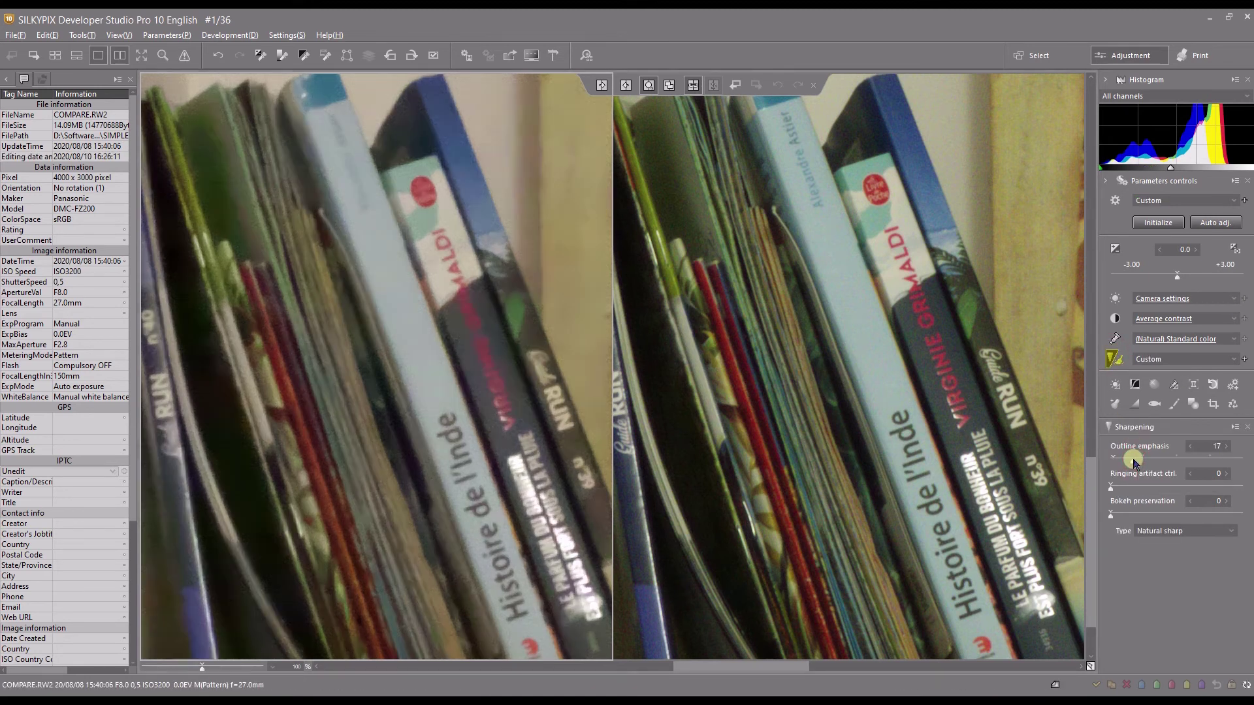
pyautogui.click(1114, 319)
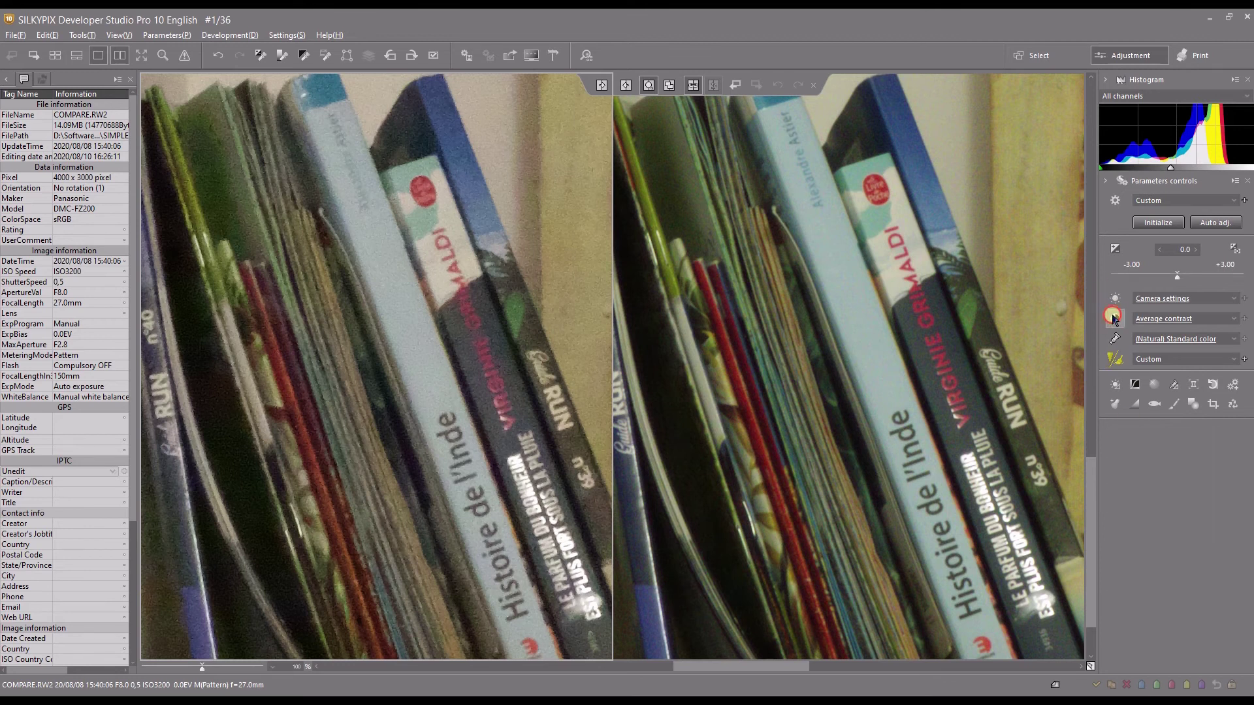
pyautogui.click(1184, 463)
pyautogui.moveTo(1185, 465); pyautogui.dragTo(1186, 459)
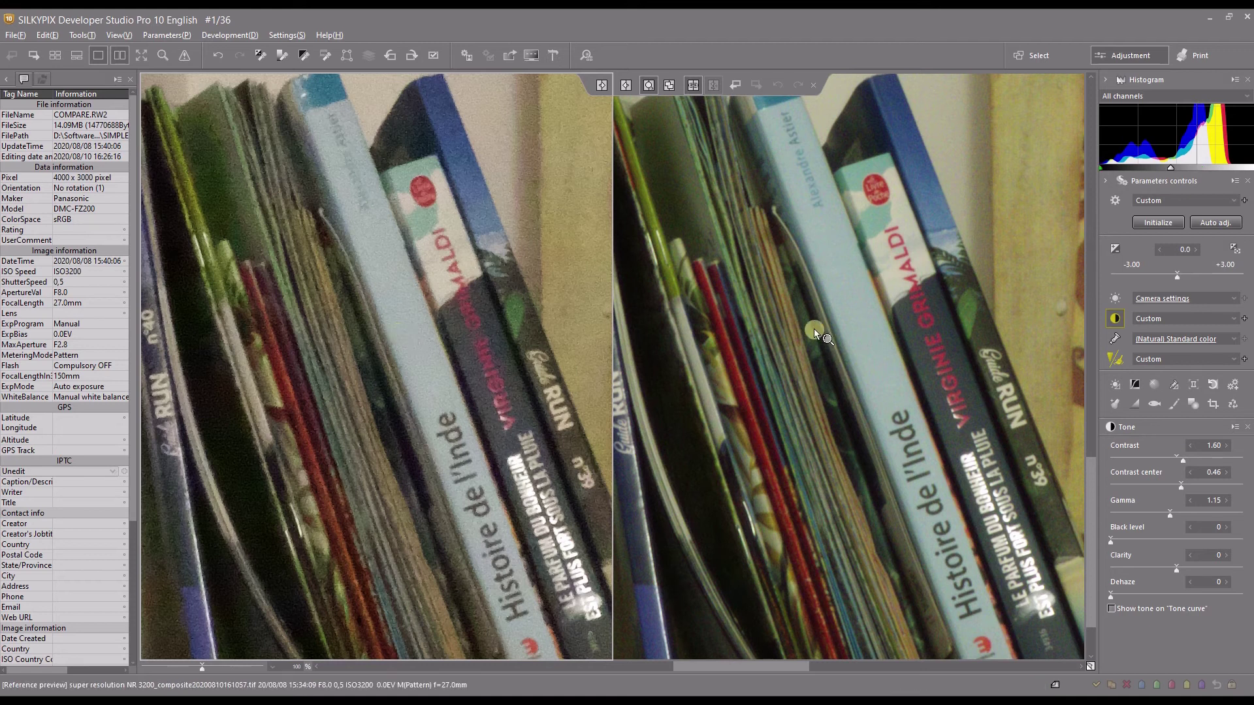
# Step: Reduce COMPARE.RW2's outline emphasis to 2 and compare the book spines with the composite
pyautogui.click(1108, 360)
pyautogui.click(1113, 462)
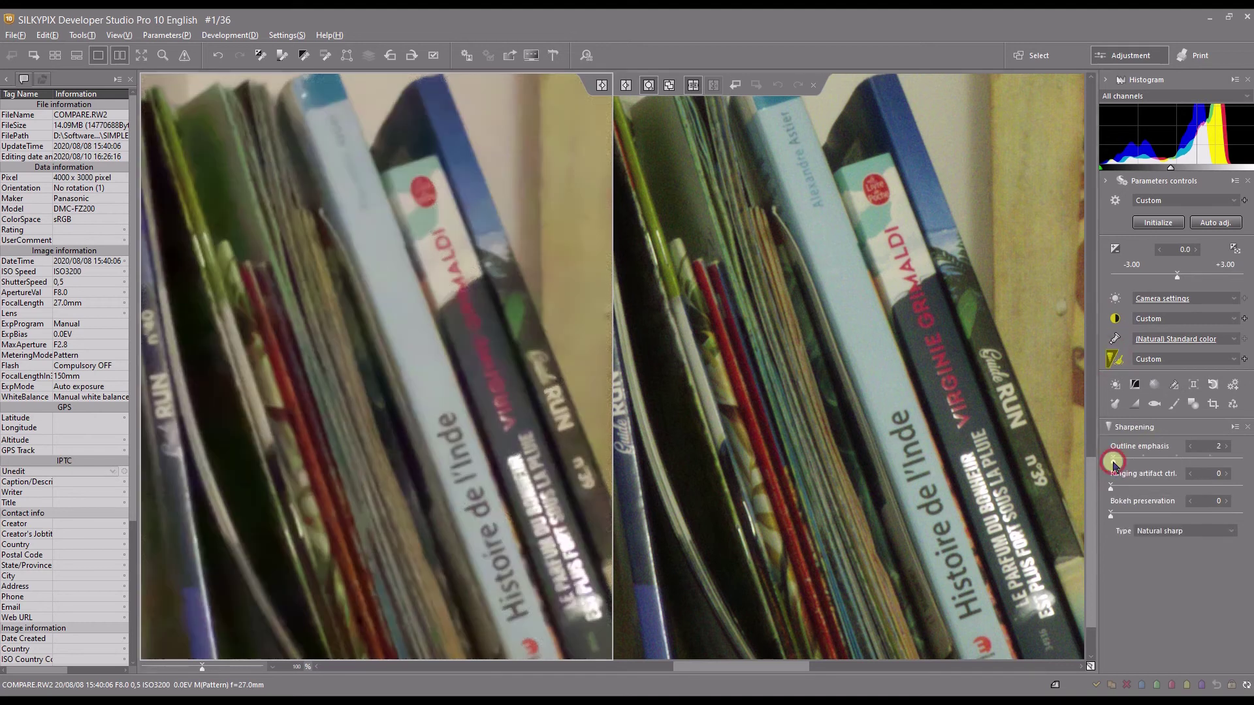
pyautogui.moveTo(527, 525); pyautogui.dragTo(523, 477)
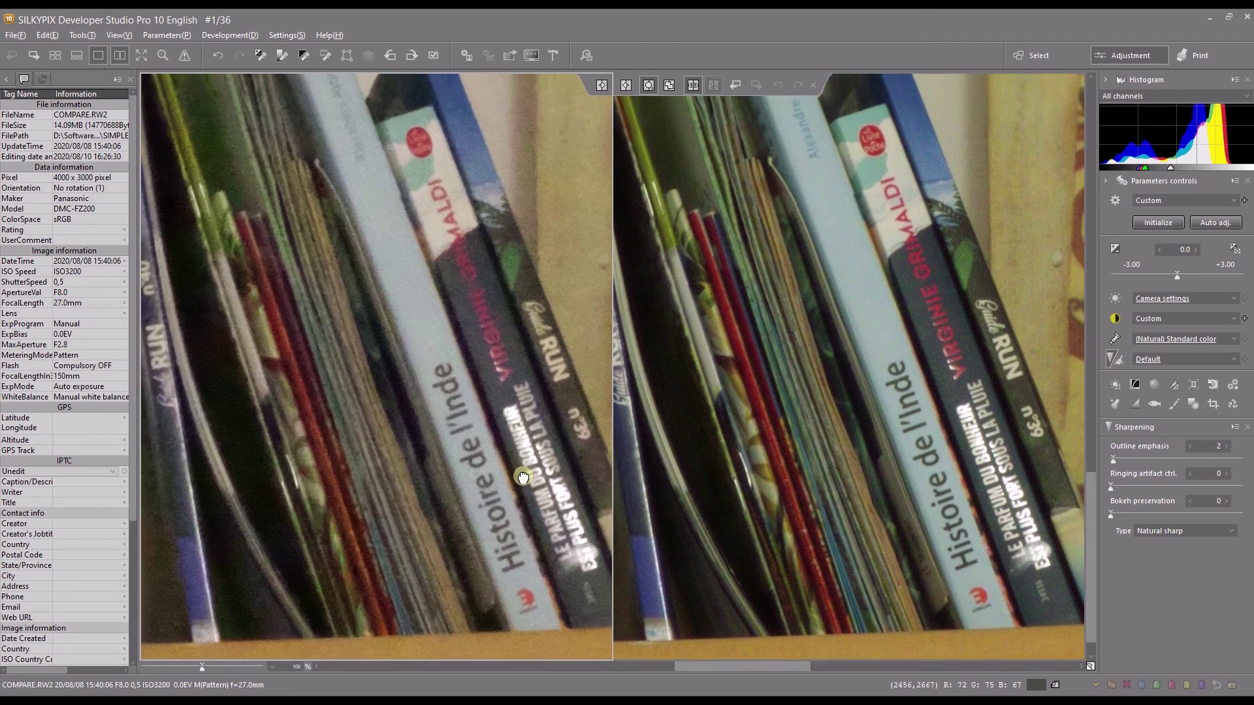